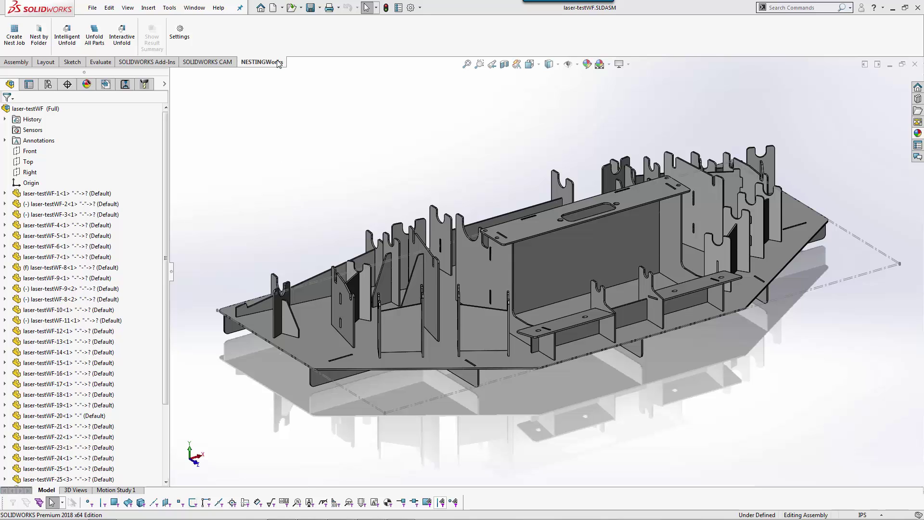
# - Start a nest job with all 48 assembly parts checked and added, accepting that bodiless laser-testWF-20-1 is skipped
pyautogui.click(19, 45)
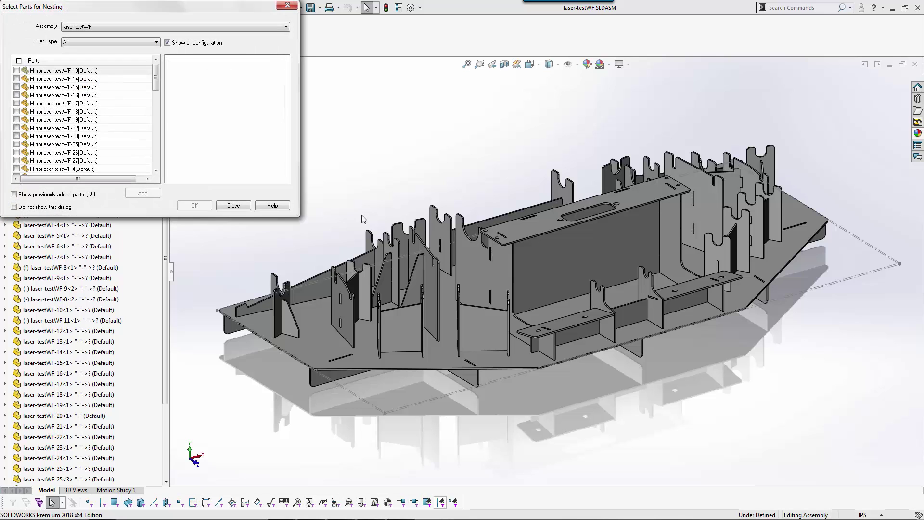
pyautogui.moveTo(182, 10); pyautogui.dragTo(382, 77)
pyautogui.click(239, 140)
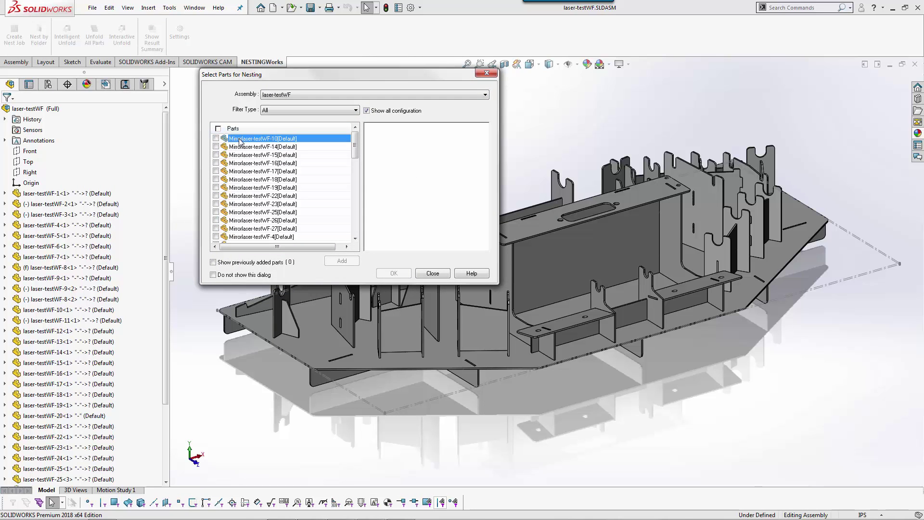
pyautogui.click(238, 146)
pyautogui.click(218, 129)
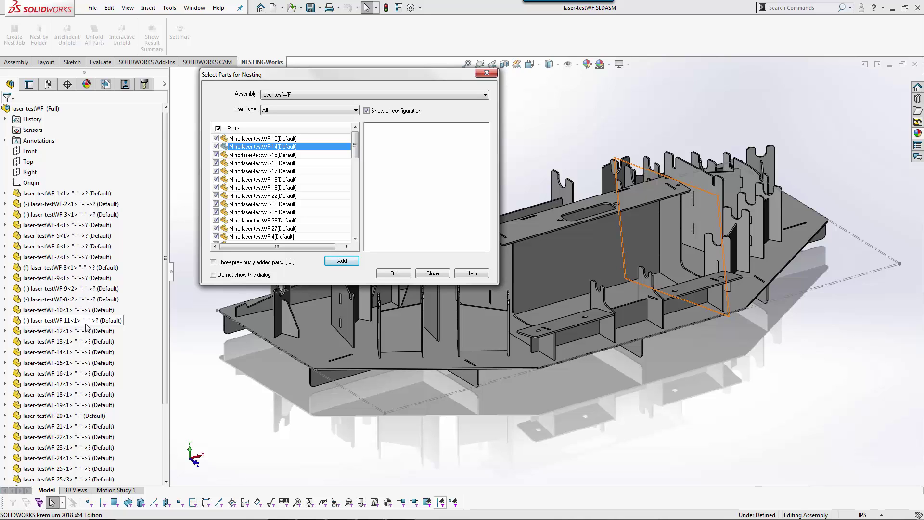
pyautogui.click(347, 262)
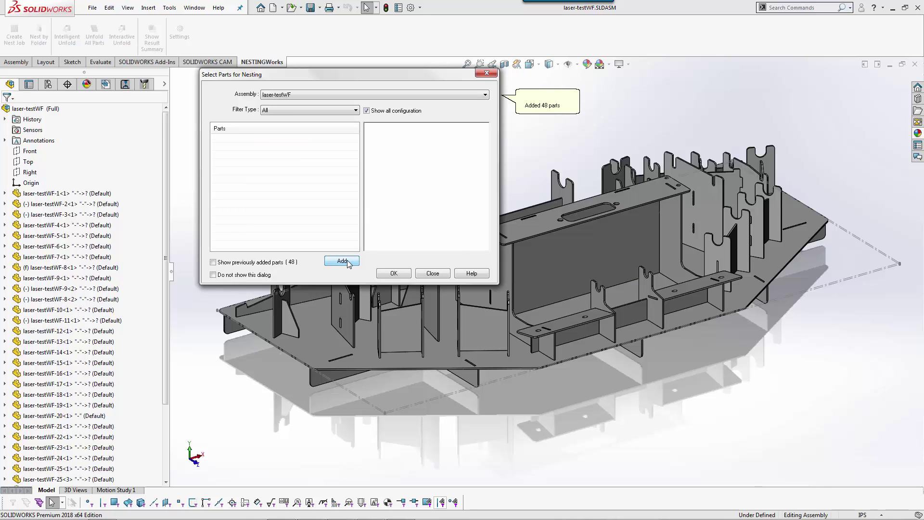
pyautogui.click(396, 272)
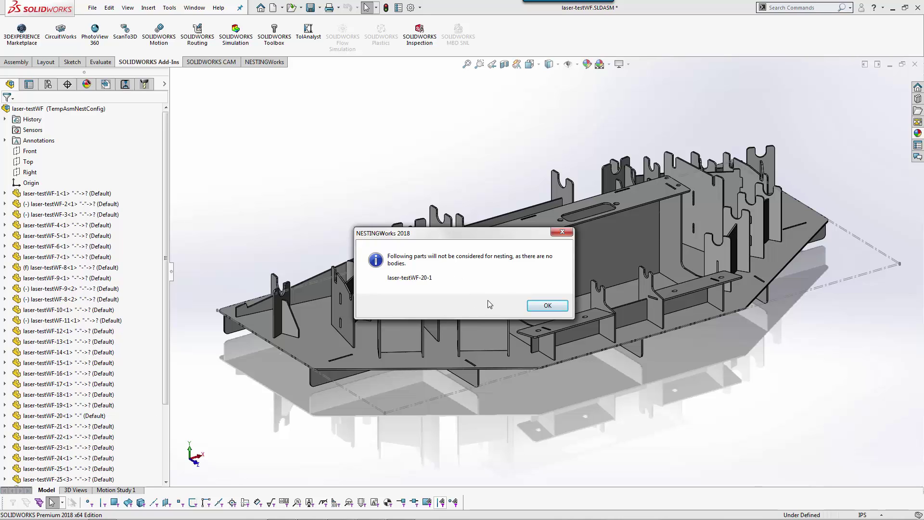
pyautogui.click(548, 306)
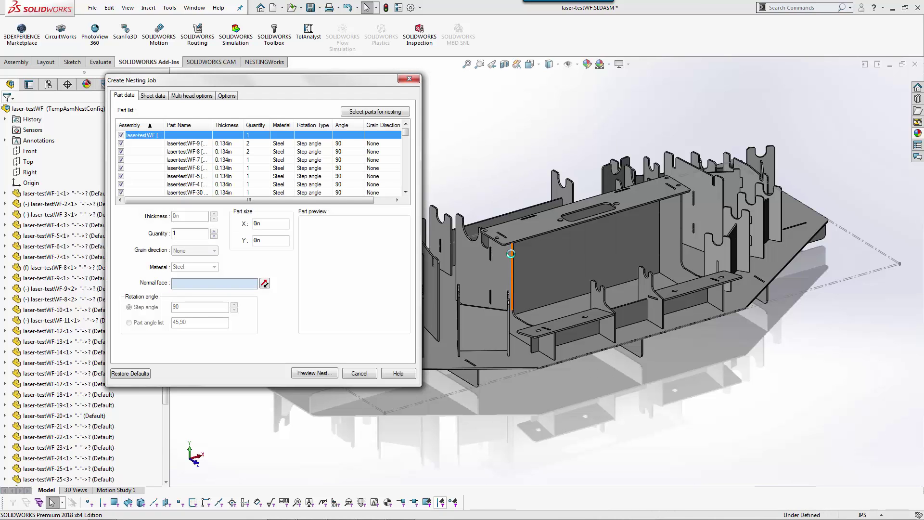
# - Inspect the nesting data of laser-testWF-9, 6, 4, 7, 5 and 30: 0.134in Steel, quantities 1–2
pyautogui.click(176, 144)
pyautogui.click(181, 167)
pyautogui.click(181, 184)
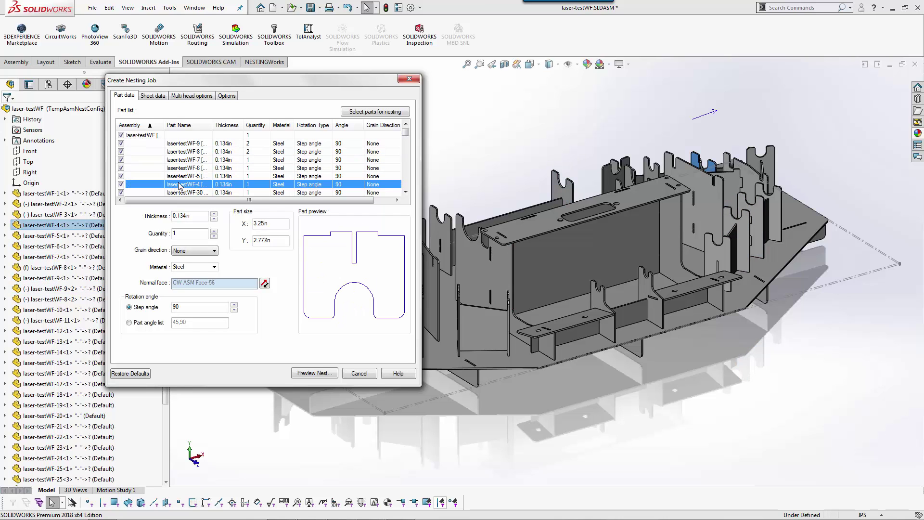
pyautogui.click(182, 163)
pyautogui.click(184, 176)
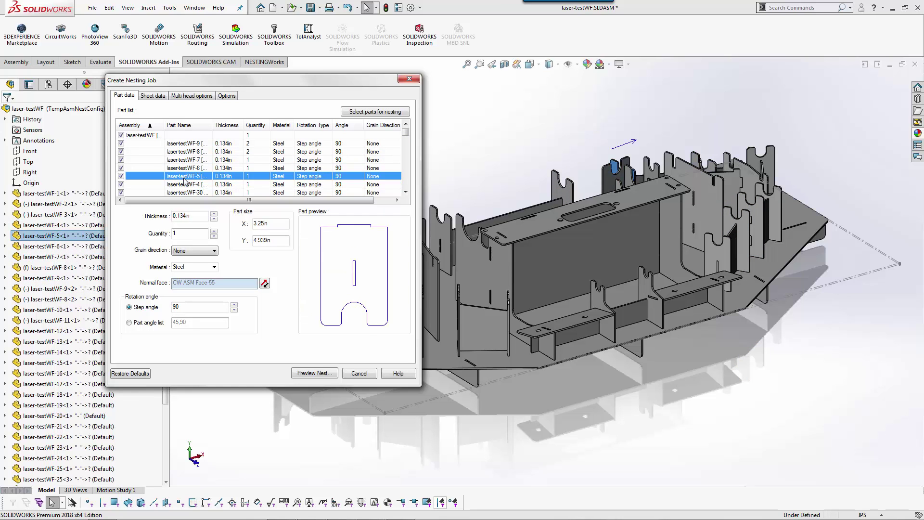
pyautogui.click(183, 185)
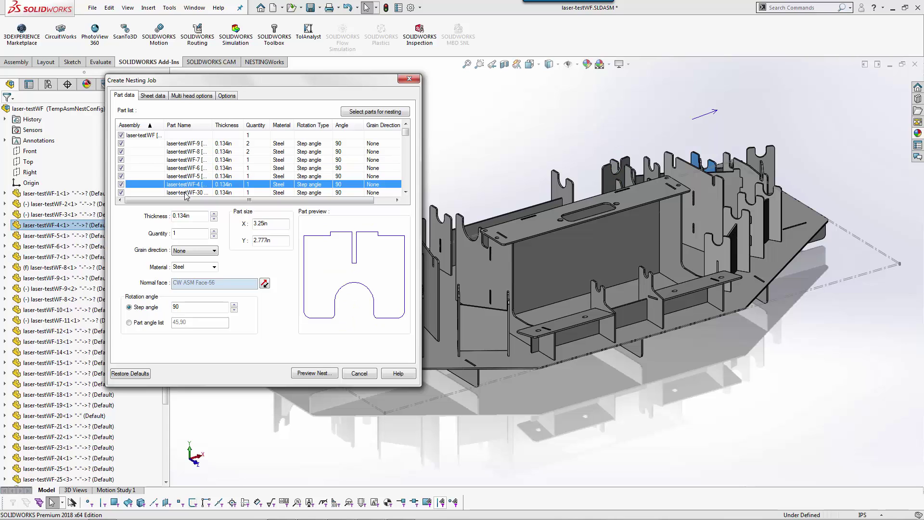
pyautogui.click(185, 193)
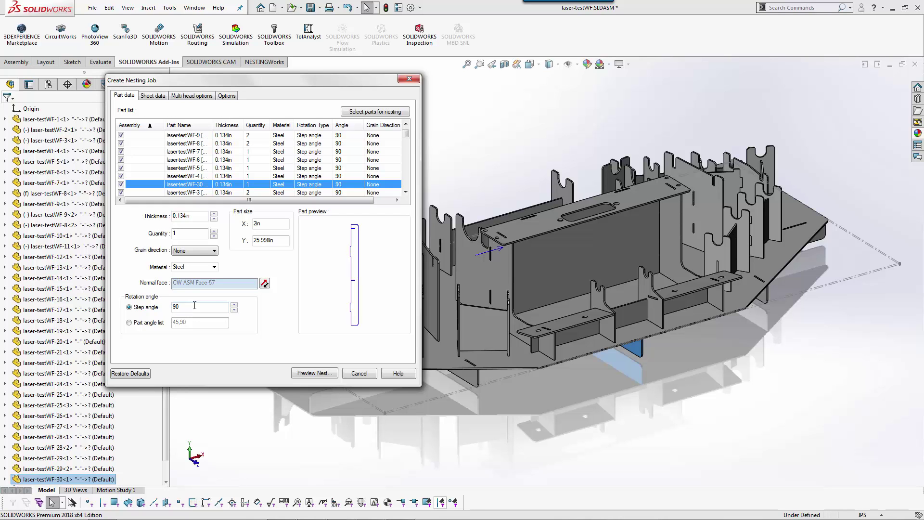
pyautogui.click(191, 152)
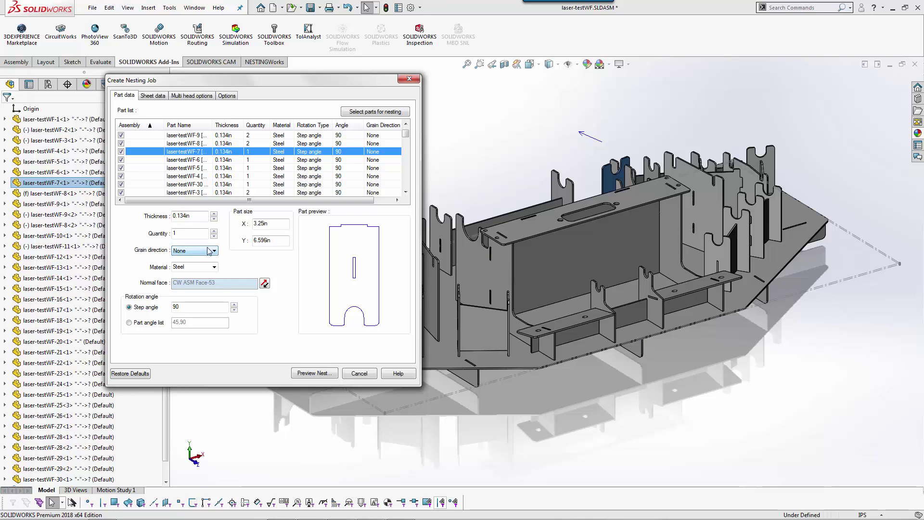
pyautogui.click(405, 124)
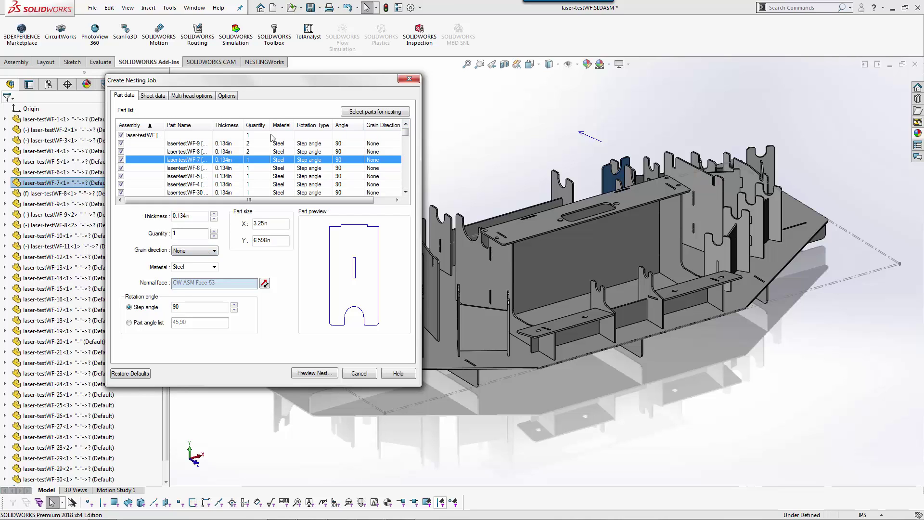
# - Try an assembly quantity of 4, then set the assembly quantity back to 1
pyautogui.doubleClick(247, 134)
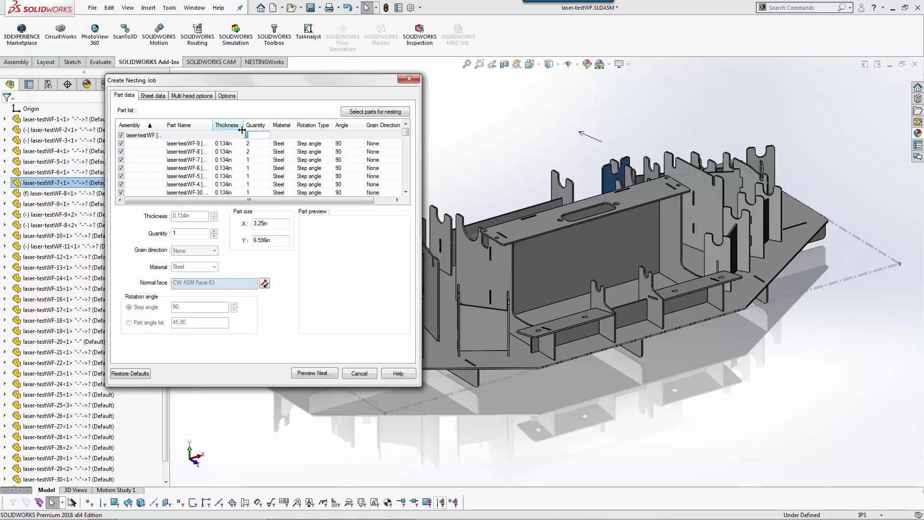
pyautogui.press('Return')
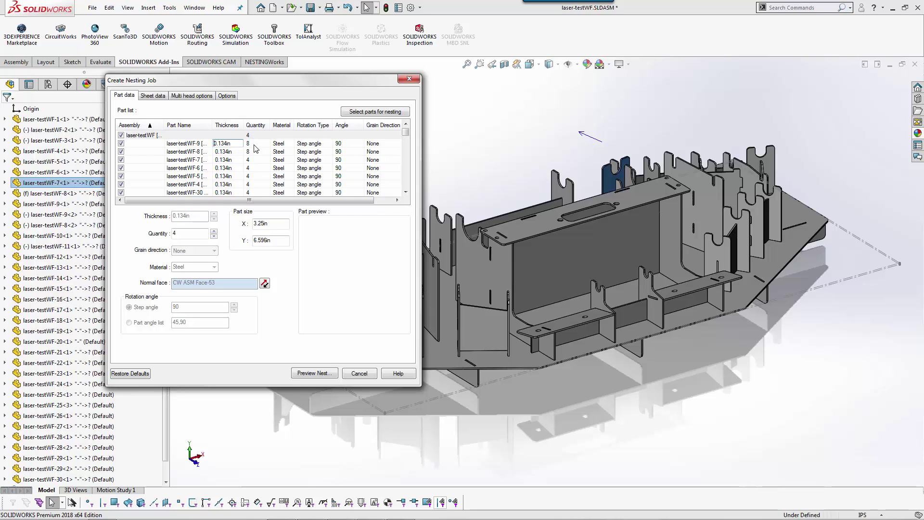
pyautogui.moveTo(405, 131)
pyautogui.mouseDown()
pyautogui.moveTo(406, 182)
pyautogui.moveTo(406, 126)
pyautogui.mouseUp()
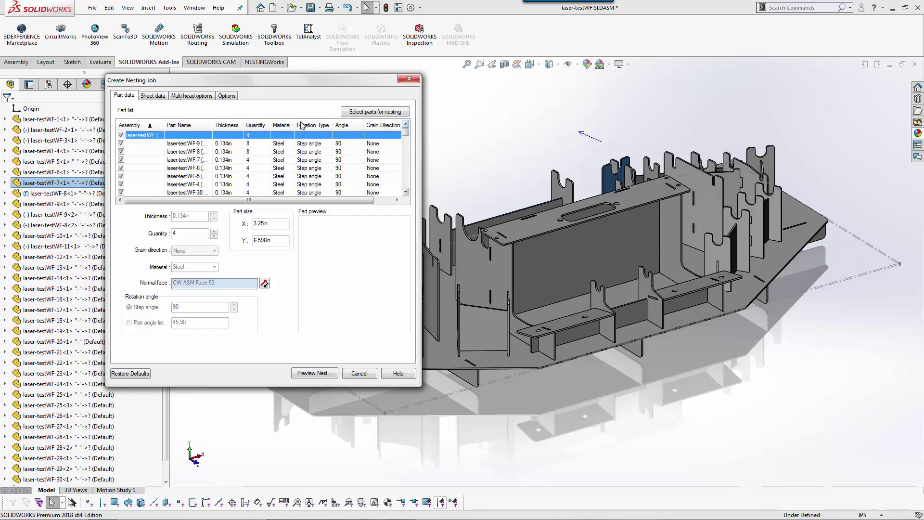
pyautogui.click(257, 136)
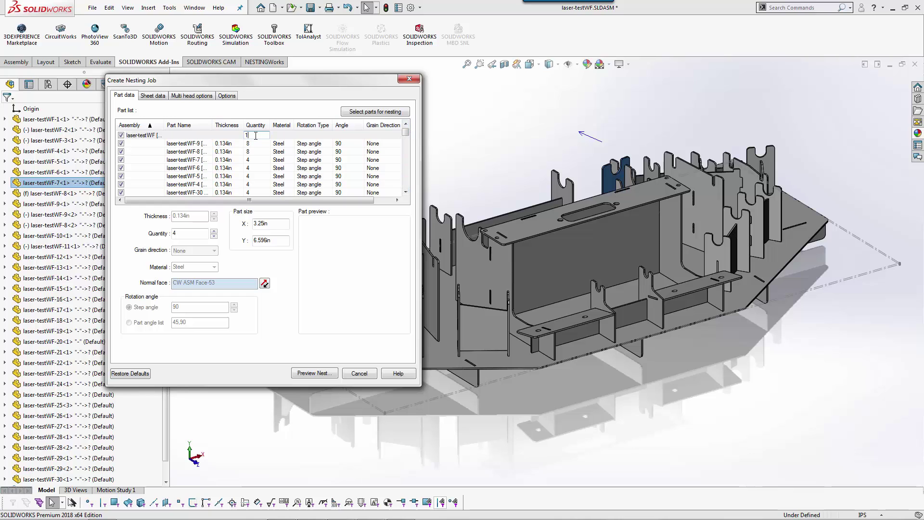
pyautogui.write('1')
pyautogui.press('Return')
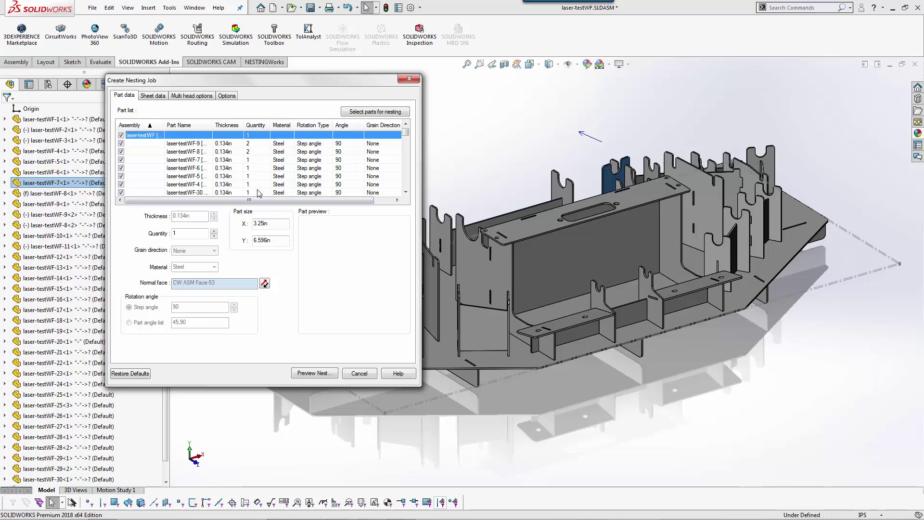
# - Review standard sheet StdSheet1-S12 (120in × 60in, 0.134in Steel) and its size and type lists
pyautogui.click(153, 96)
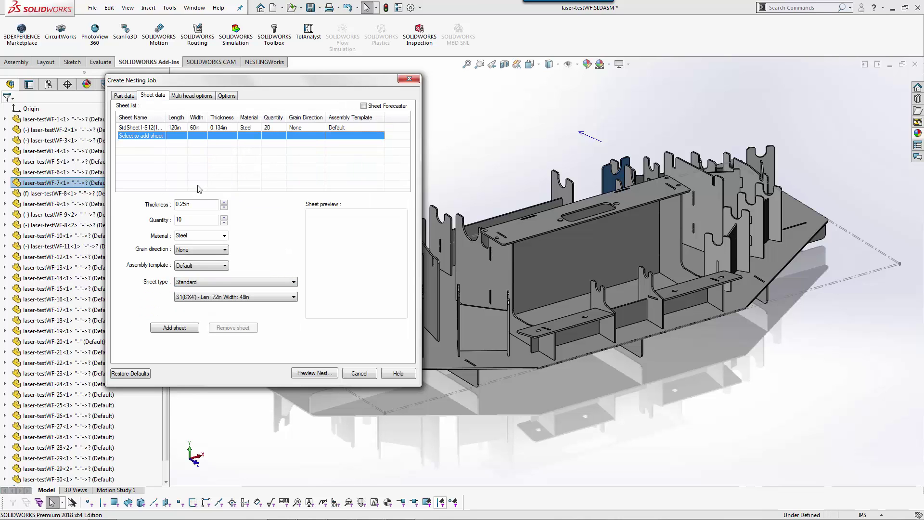
pyautogui.click(150, 128)
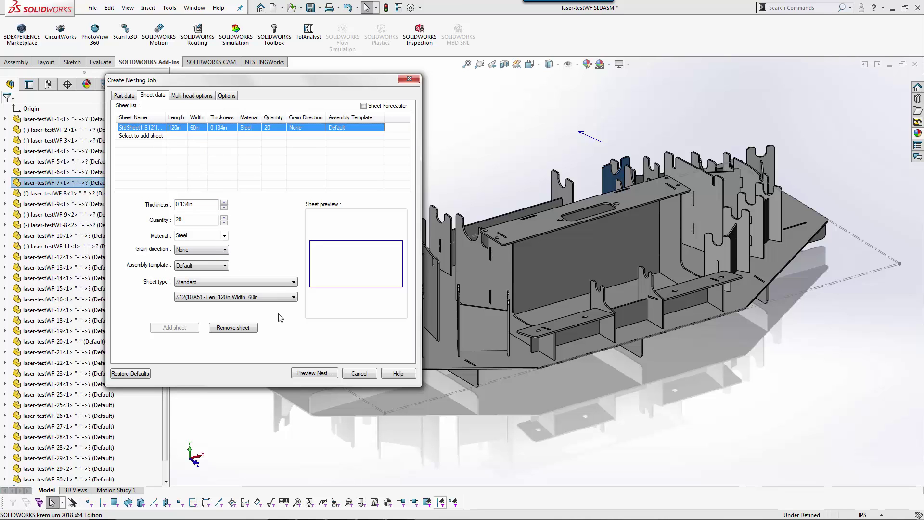
pyautogui.click(283, 298)
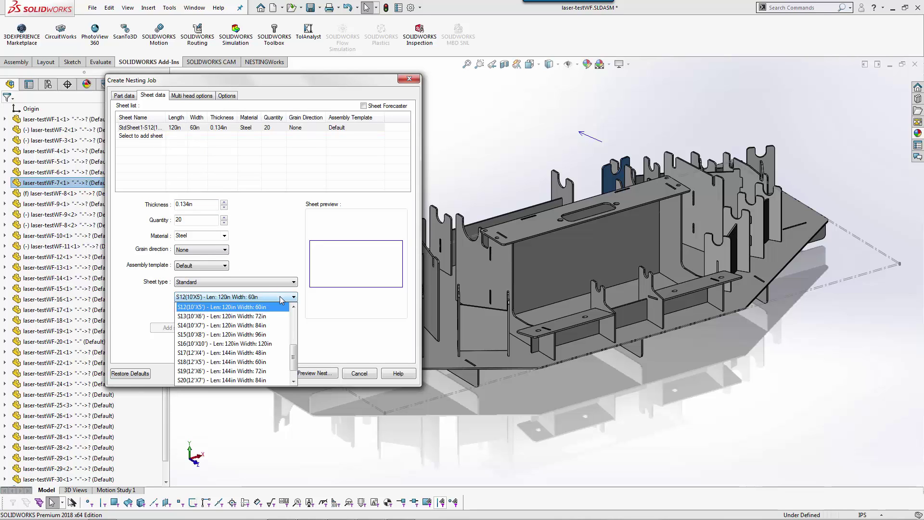
pyautogui.click(284, 269)
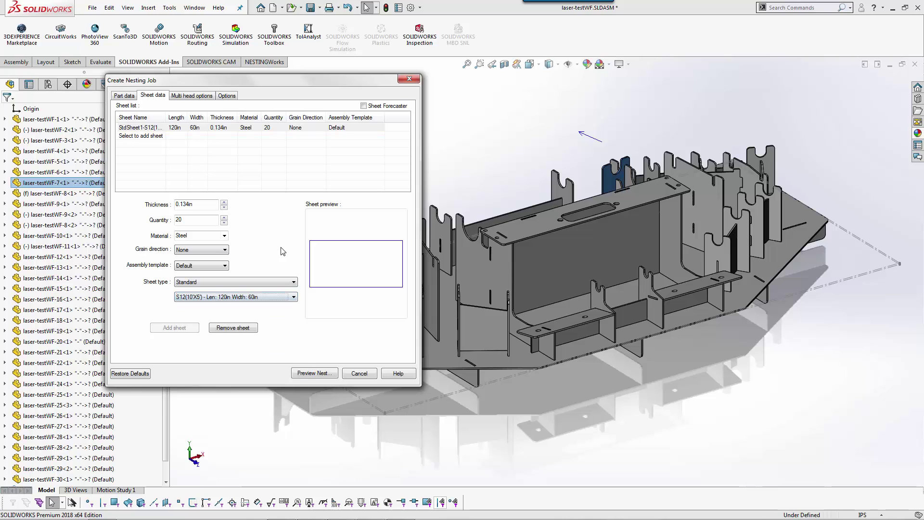
pyautogui.click(284, 283)
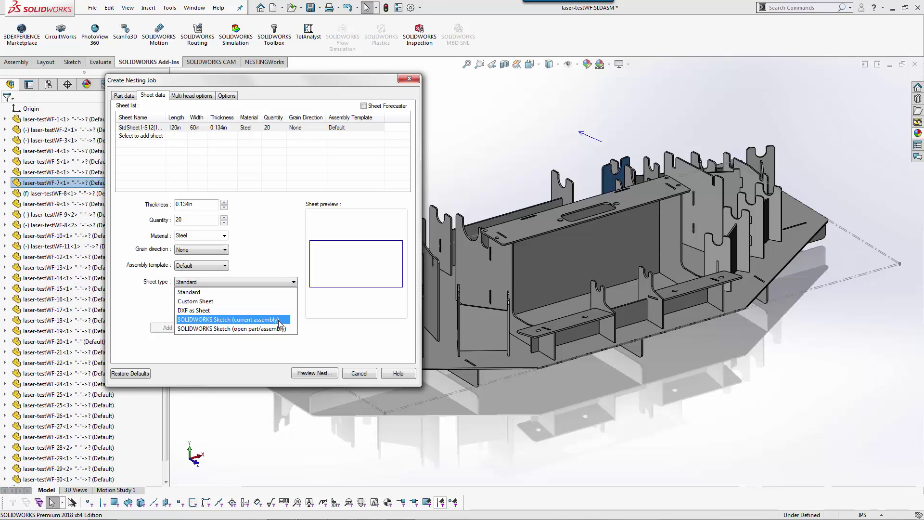
pyautogui.click(285, 293)
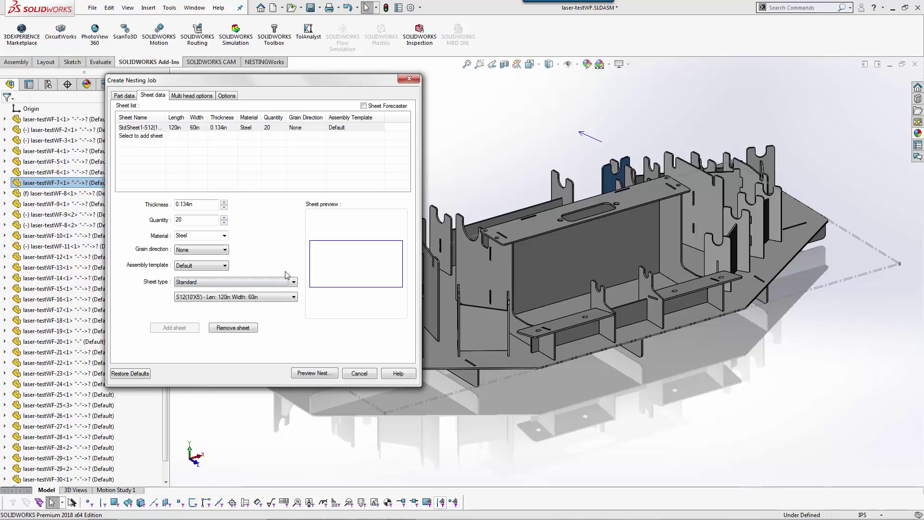
# - Try the sketch-in-assembly sheet type, revert to Standard, and view the single-tool-head settings
pyautogui.click(243, 283)
pyautogui.click(220, 319)
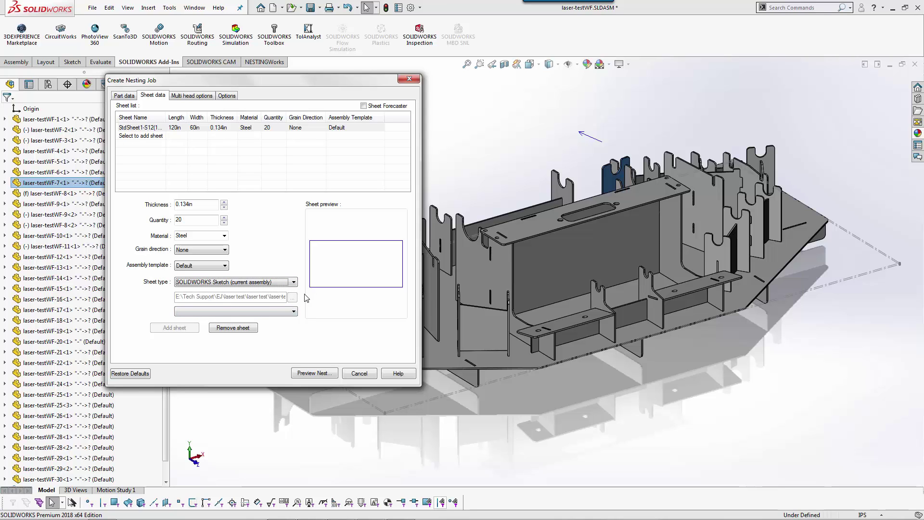
pyautogui.click(287, 284)
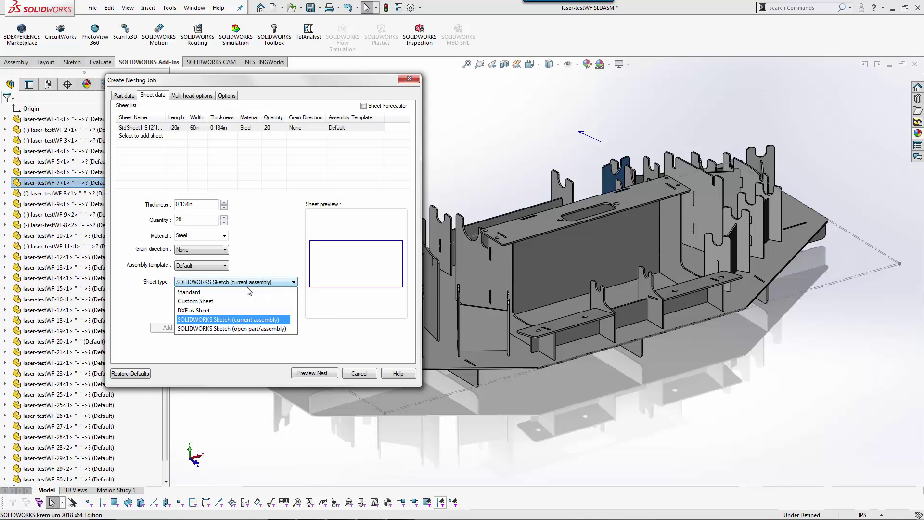
pyautogui.click(227, 293)
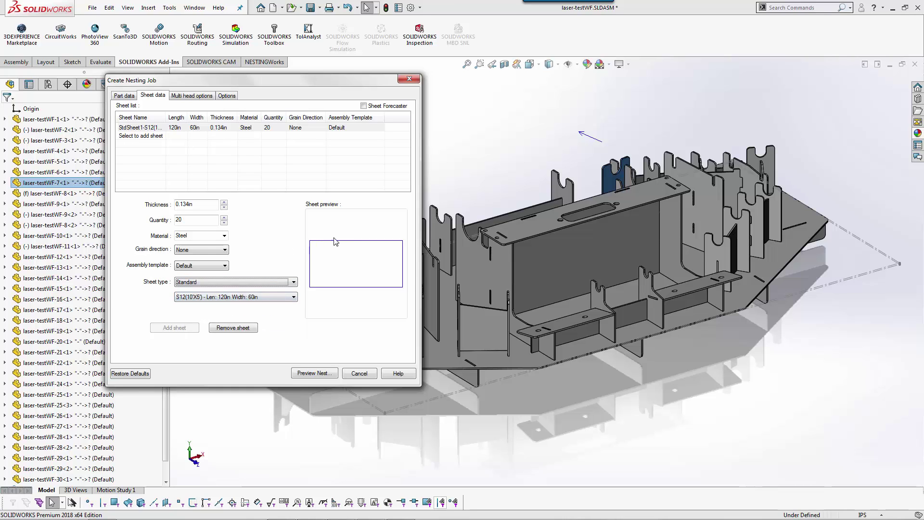
pyautogui.click(192, 97)
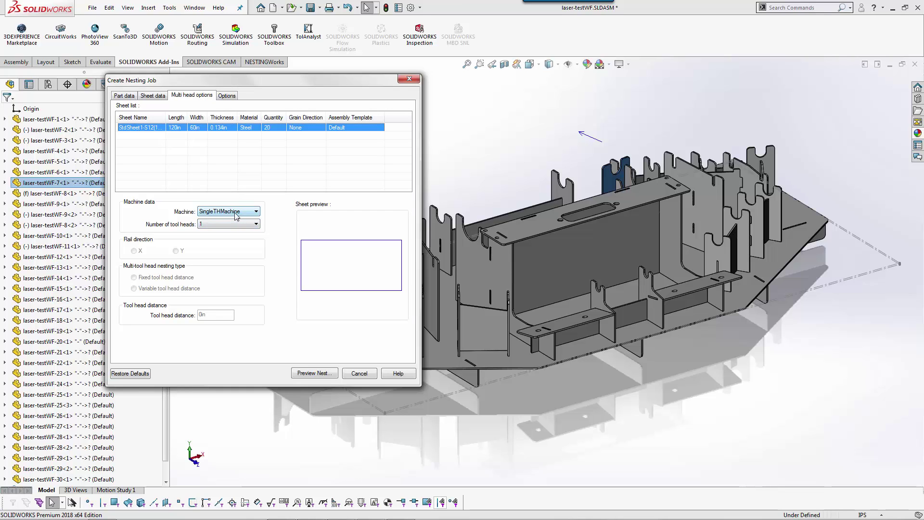
# - Show the nesting options and select the 0.25in part-to-part distance value
pyautogui.click(227, 96)
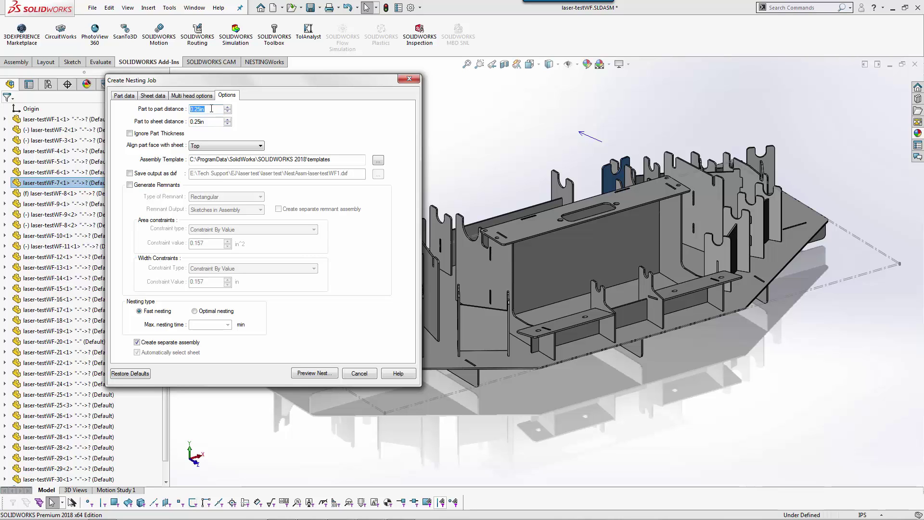
pyautogui.click(212, 109)
pyautogui.moveTo(188, 109); pyautogui.dragTo(209, 111)
pyautogui.click(129, 186)
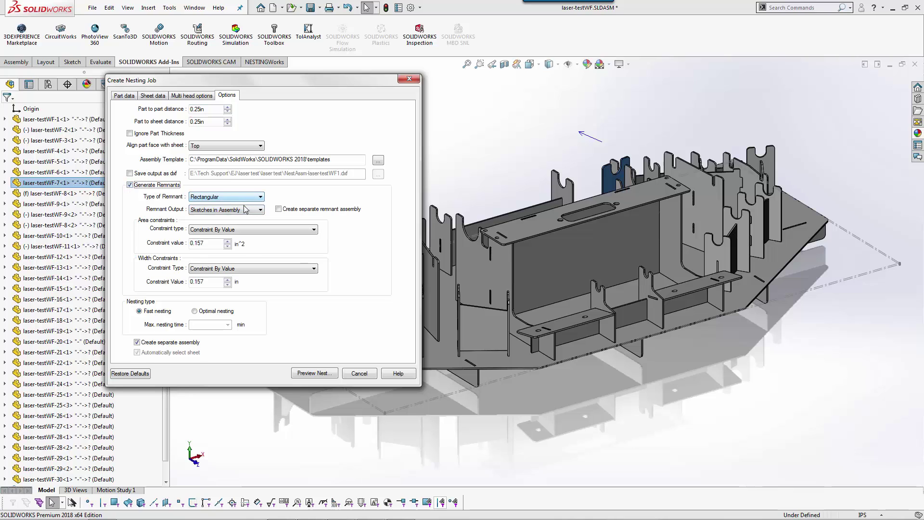
pyautogui.click(130, 185)
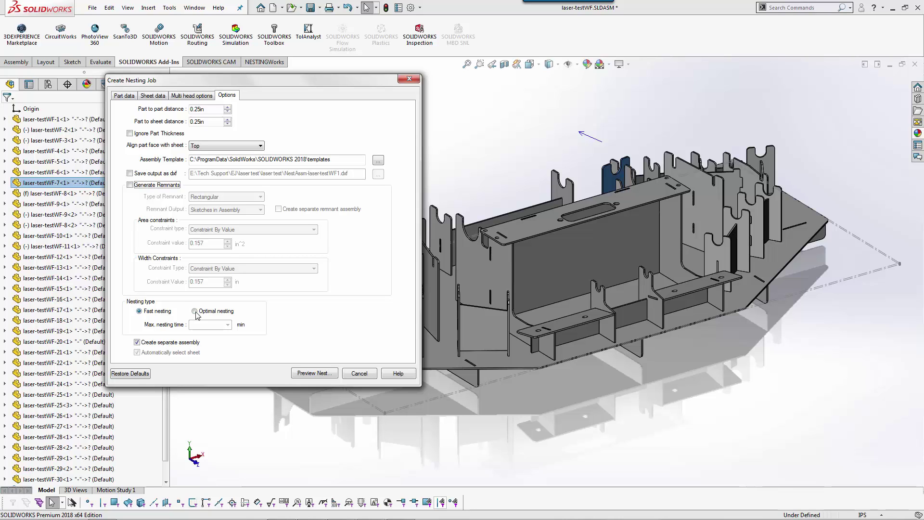
pyautogui.click(195, 311)
pyautogui.click(228, 324)
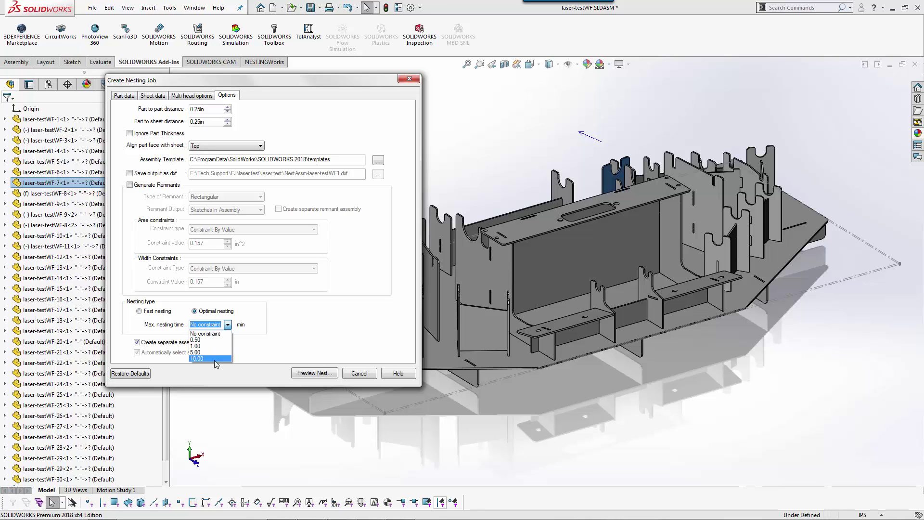
pyautogui.click(228, 325)
pyautogui.click(139, 311)
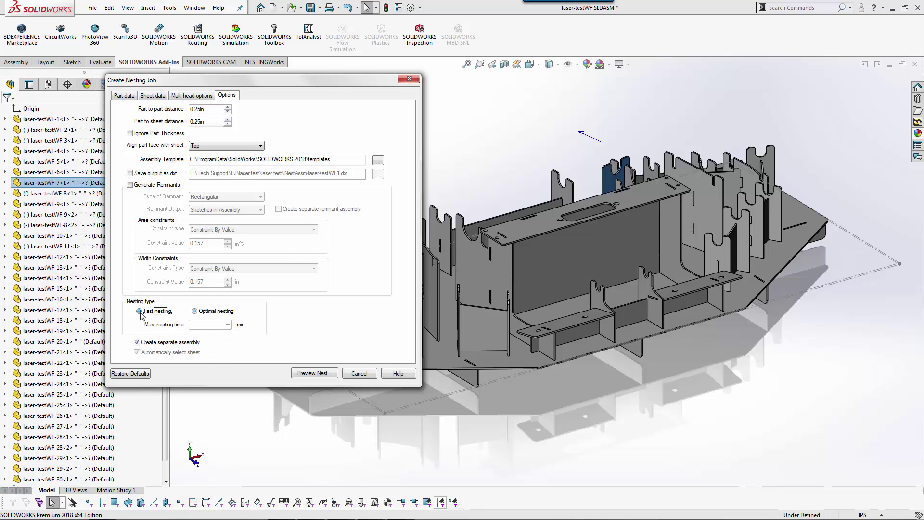
# - Preview the nest on one 10'X5' sheet, highlighting laser-testWF-24, 11, 22 and 2, and checking layouts
pyautogui.click(316, 373)
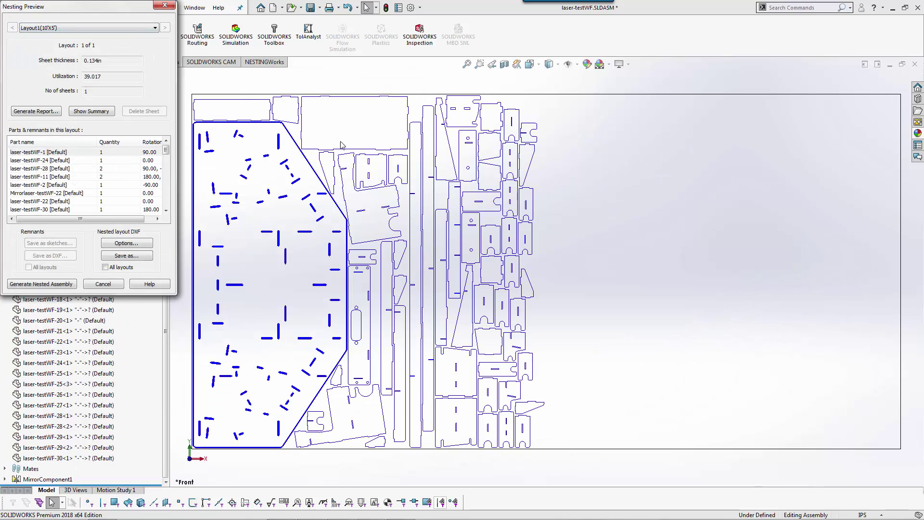
pyautogui.click(44, 161)
pyautogui.click(44, 177)
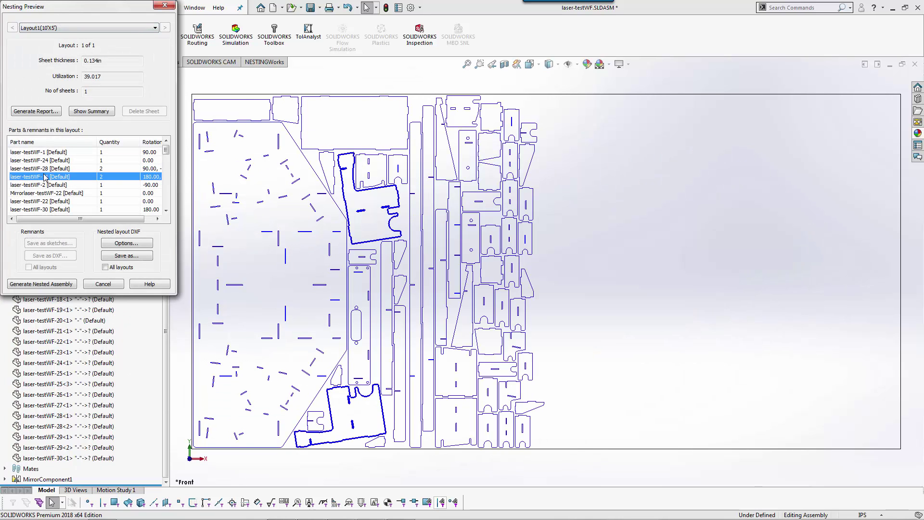
pyautogui.click(50, 201)
pyautogui.click(51, 178)
pyautogui.click(49, 163)
pyautogui.click(50, 185)
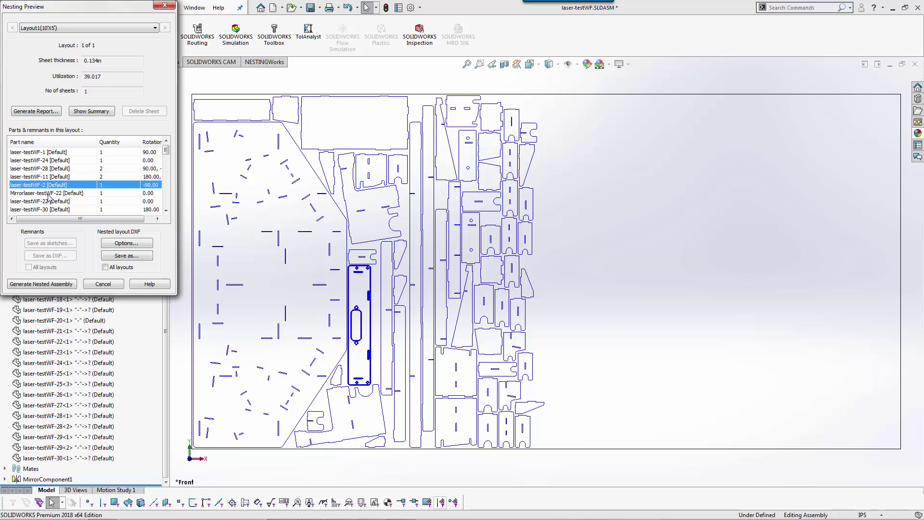
pyautogui.click(50, 201)
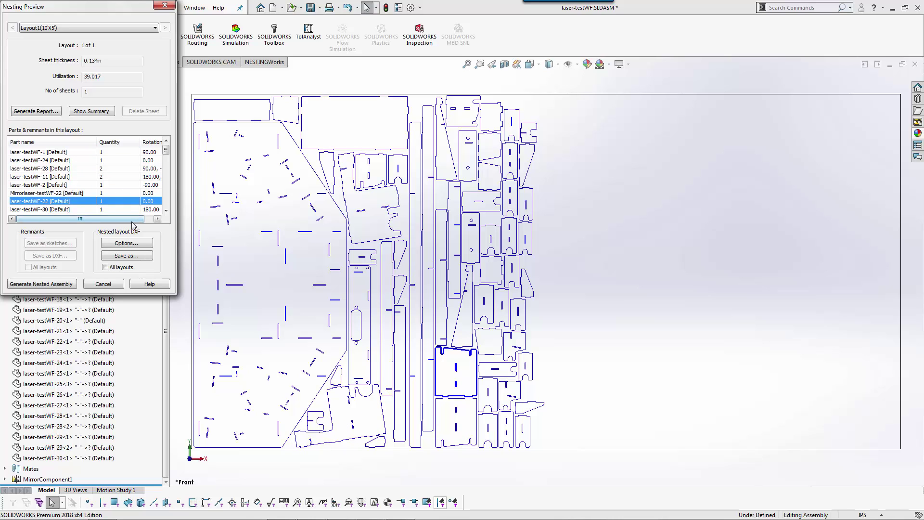
pyautogui.click(93, 29)
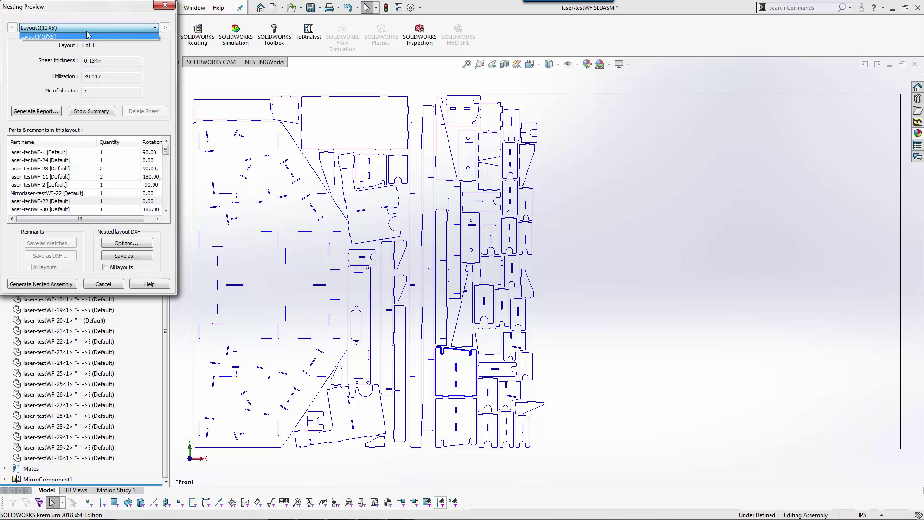
pyautogui.click(43, 83)
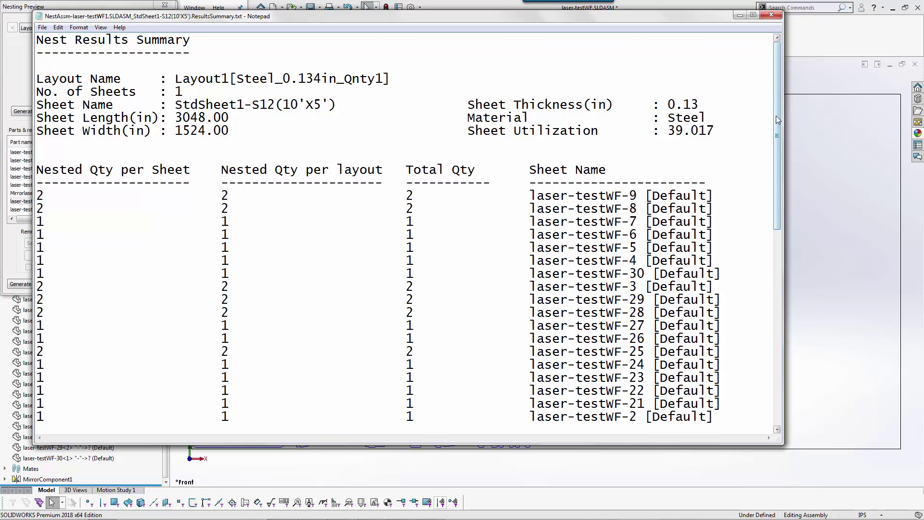
# - Scroll through ResultsSummary.txt and close Notepad
pyautogui.moveTo(776, 116)
pyautogui.mouseDown()
pyautogui.moveTo(774, 328)
pyautogui.moveTo(773, 116)
pyautogui.mouseUp()
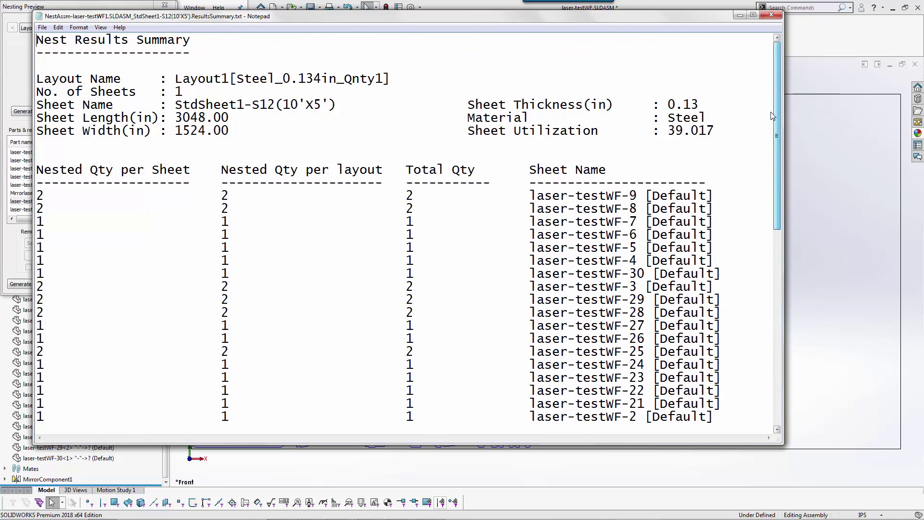
pyautogui.click(771, 15)
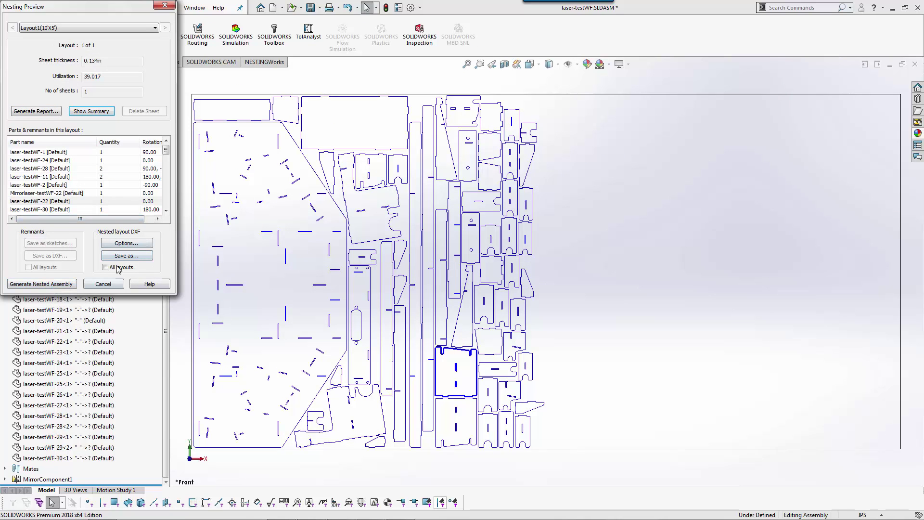
pyautogui.click(146, 244)
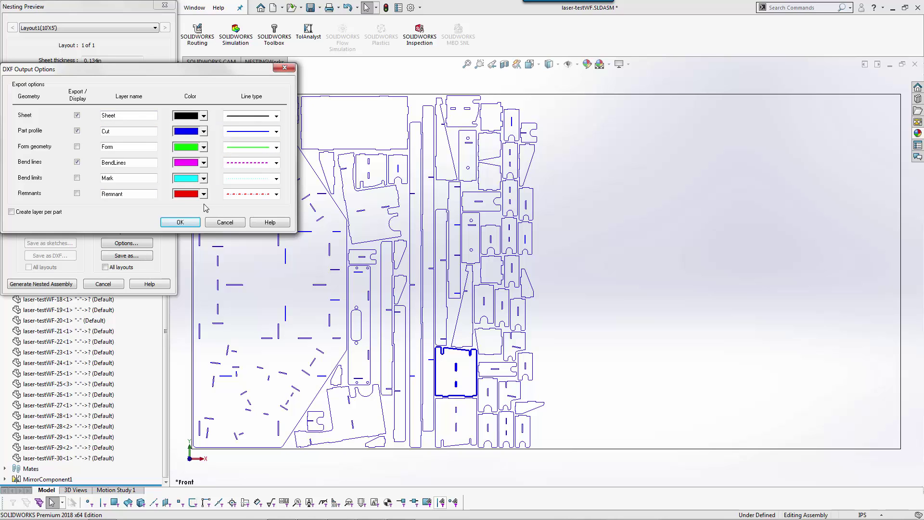
pyautogui.click(225, 222)
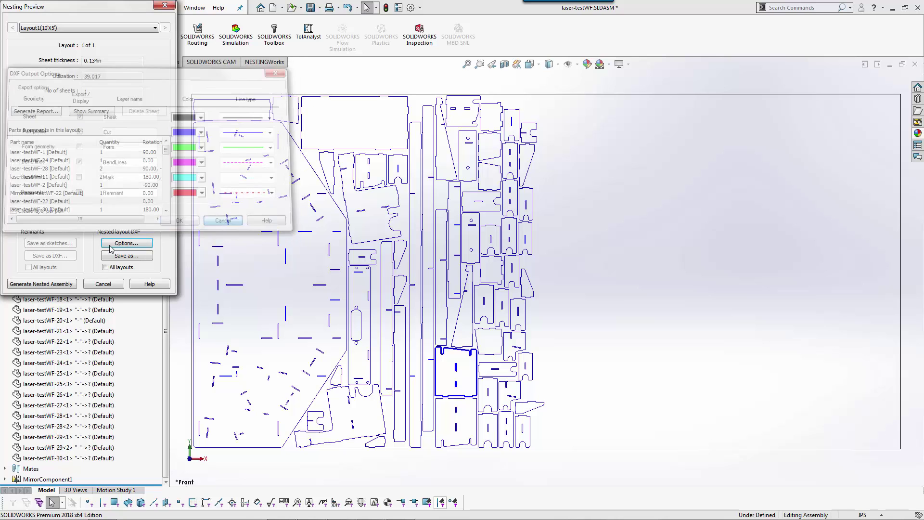
# - Generate nested assembly Assem1 with every laser-testWF part on the 10'X5' sheet
pyautogui.click(56, 285)
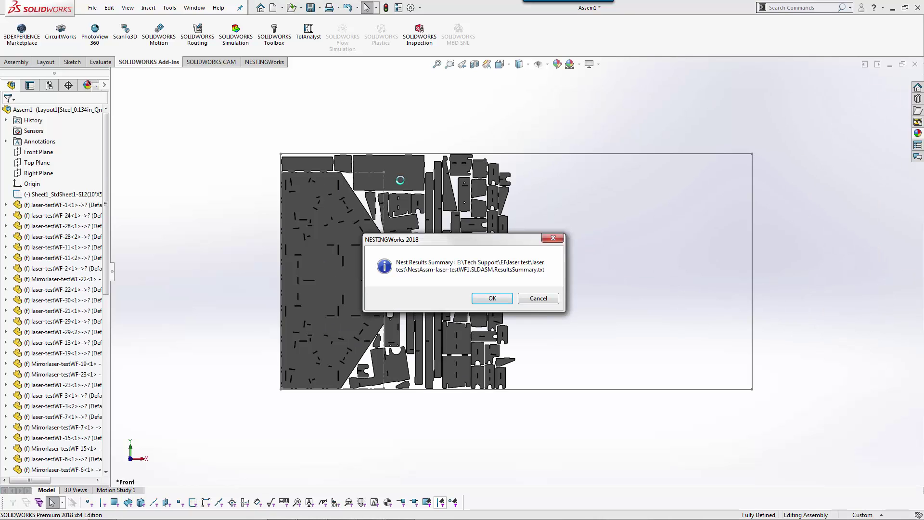
# - Acknowledge the message and read ResultsSummary.txt: 58 part instances on 1 sheet, 39.017 utilization
pyautogui.click(493, 298)
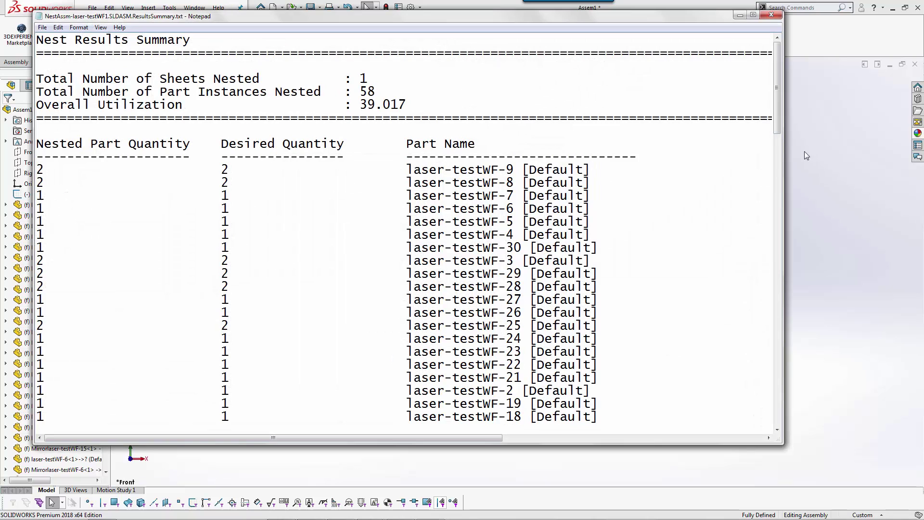
pyautogui.moveTo(777, 113); pyautogui.dragTo(790, 80)
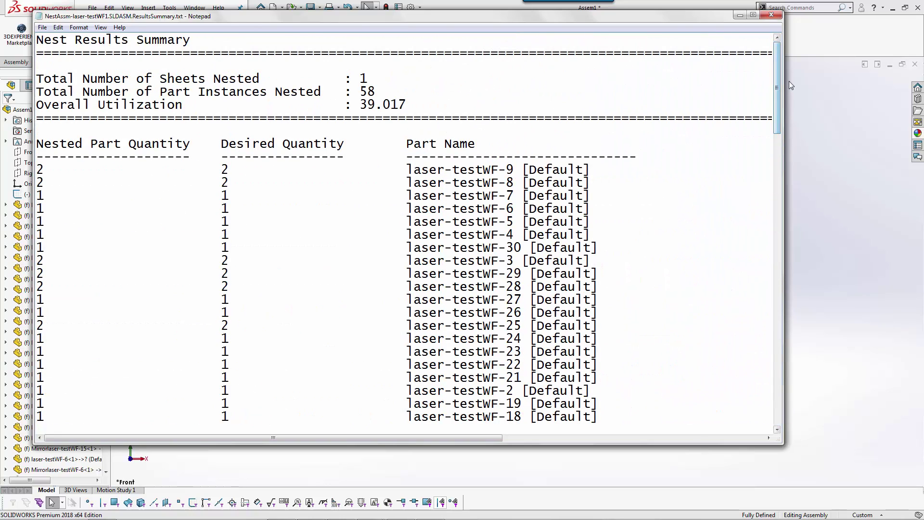
# - Close the summary, widen the component tree to full names, and orbit Assem1 to an oblique view
pyautogui.click(771, 16)
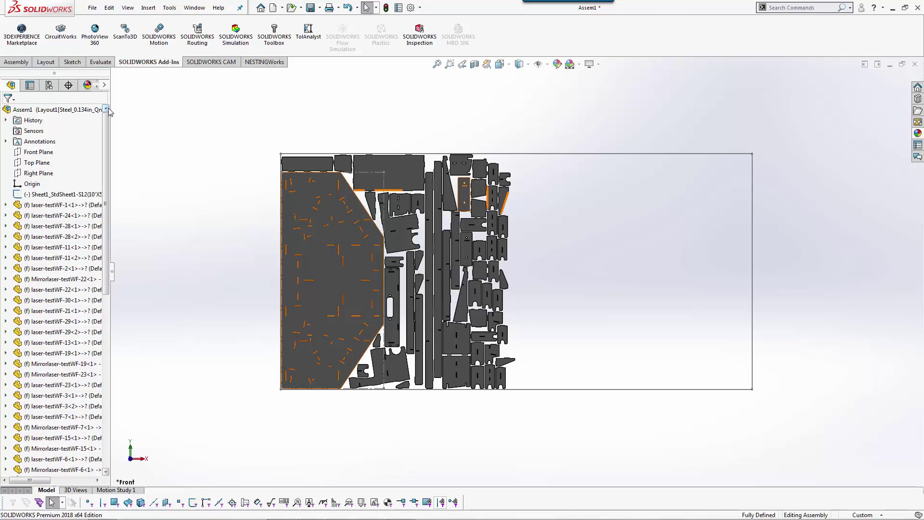
pyautogui.moveTo(111, 108); pyautogui.dragTo(195, 231)
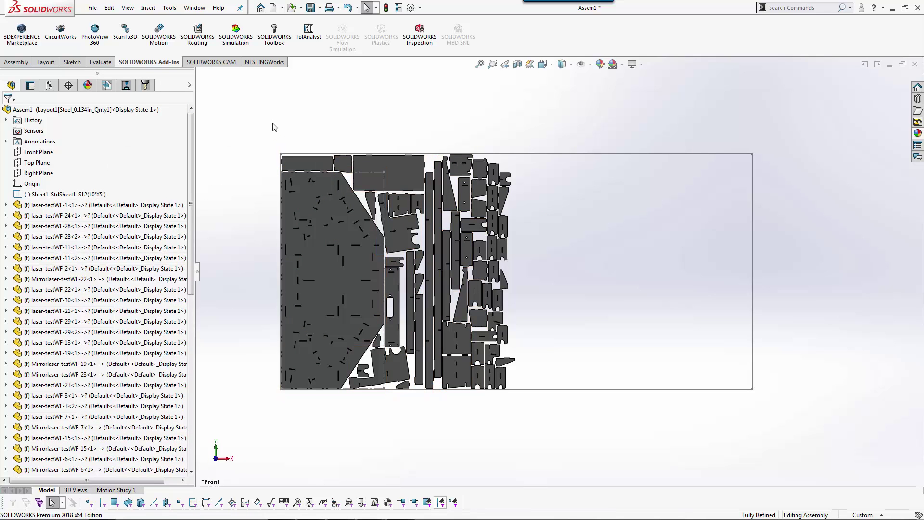
pyautogui.moveTo(384, 384); pyautogui.dragTo(349, 234, button='middle')
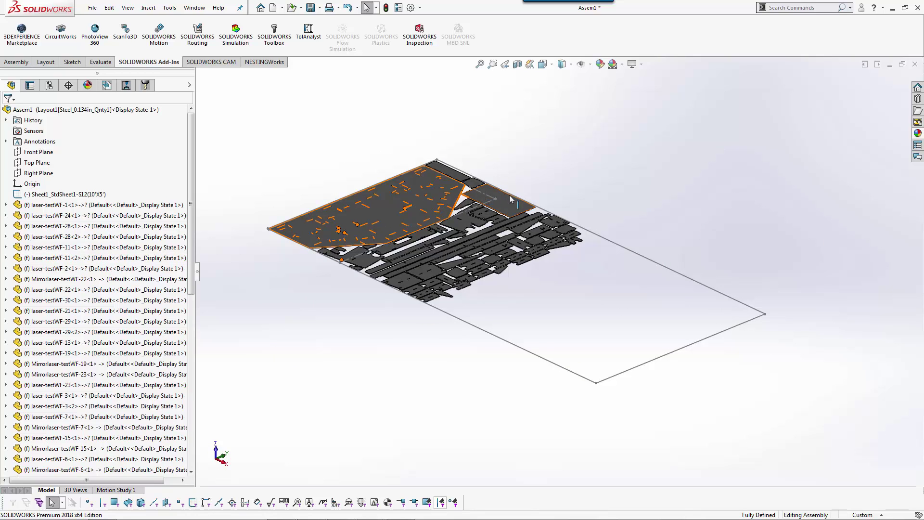
# - In the CAM part manager, select all the nested parts on the sheet as machinable parts
pyautogui.click(107, 86)
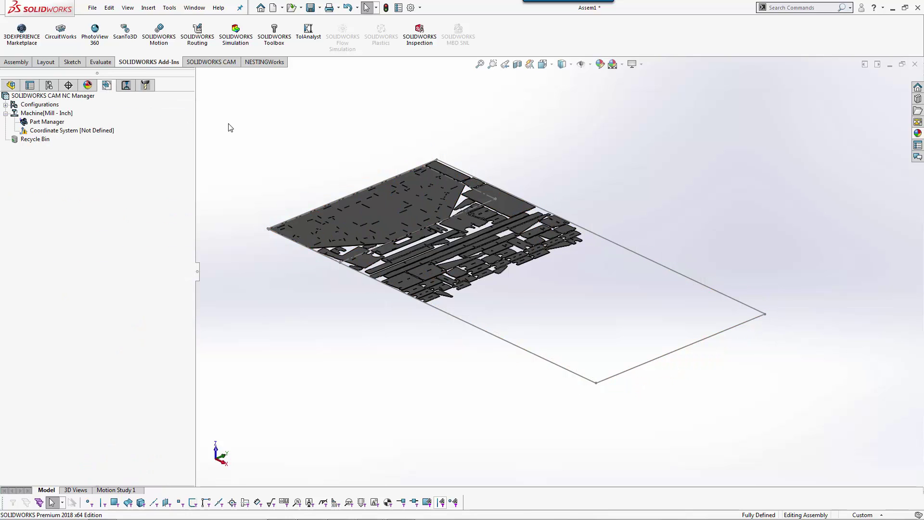
pyautogui.doubleClick(55, 122)
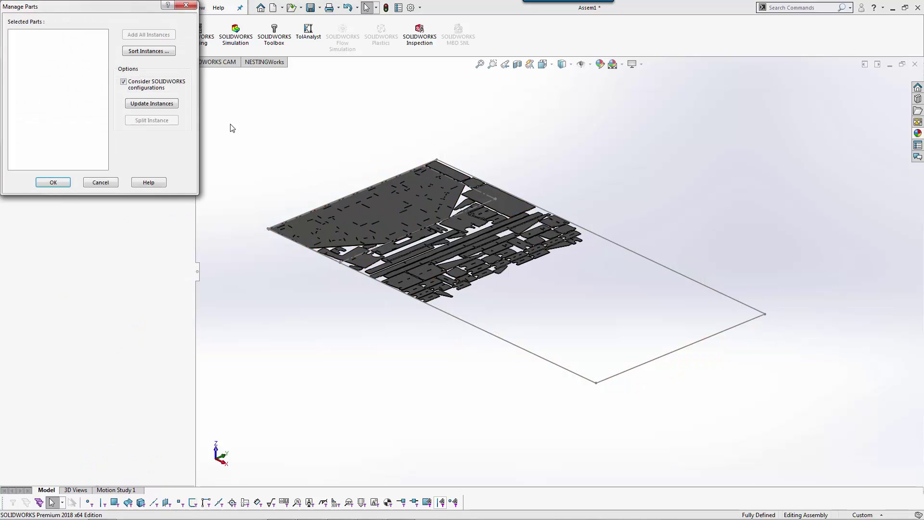
pyautogui.moveTo(231, 126); pyautogui.dragTo(689, 362)
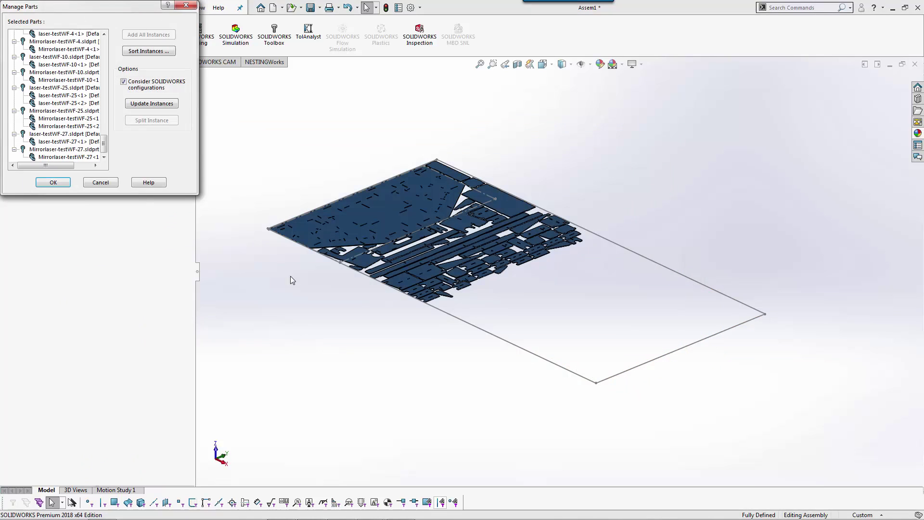
pyautogui.click(53, 183)
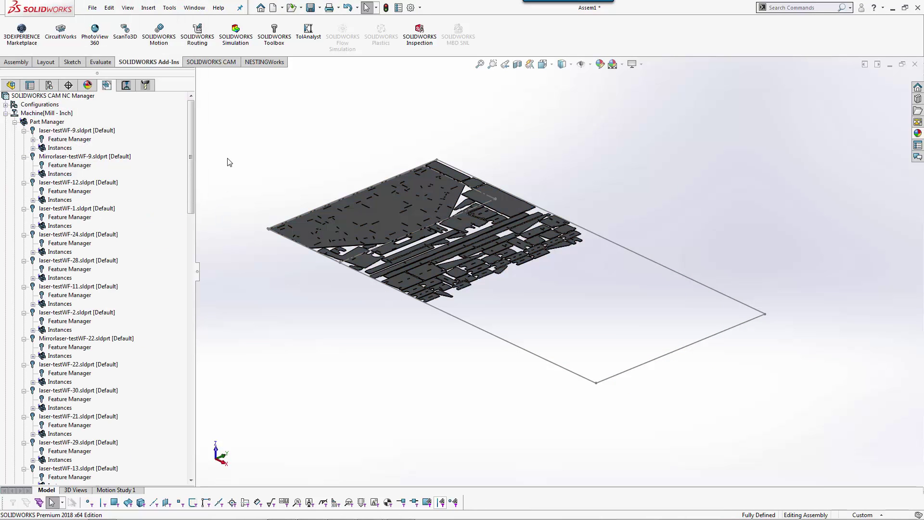
pyautogui.click(15, 121)
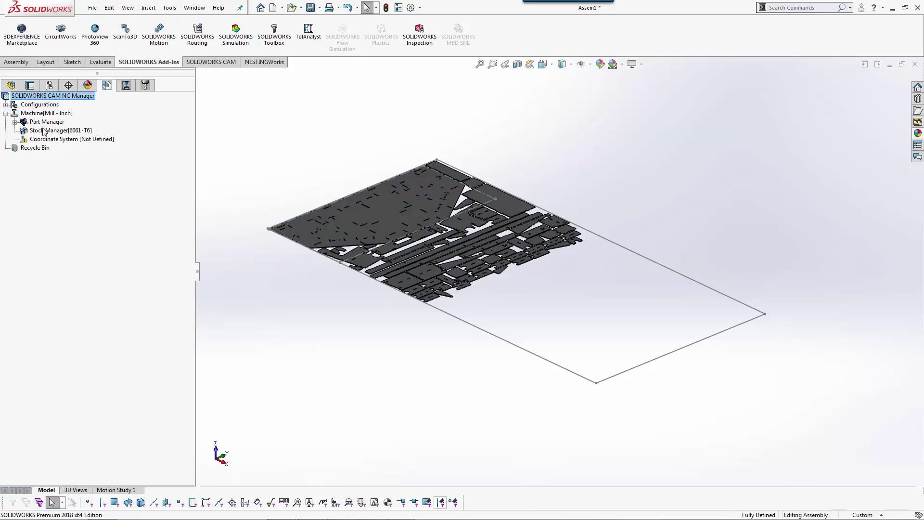
# - Replace all parts' stock with an extrusion of the 10'X5' sheet sketch, 0.134 in deep
pyautogui.click(43, 130)
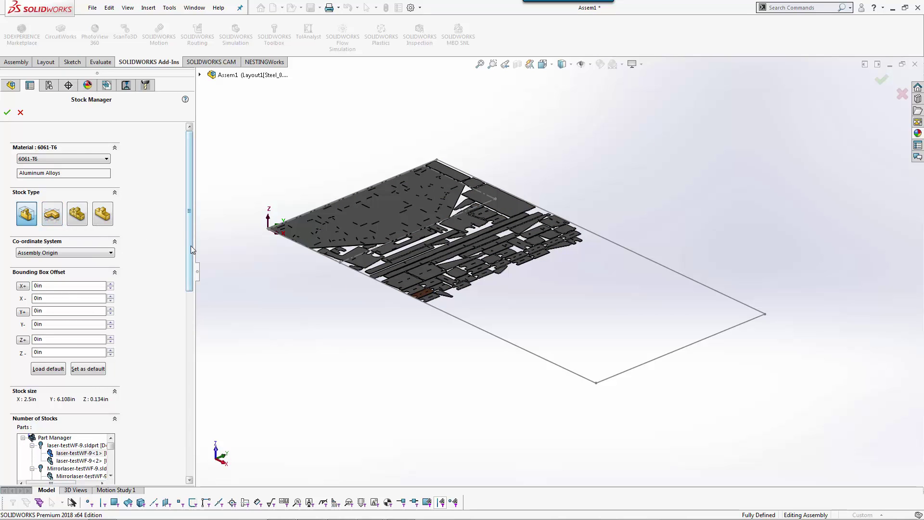
pyautogui.moveTo(190, 246); pyautogui.dragTo(192, 344)
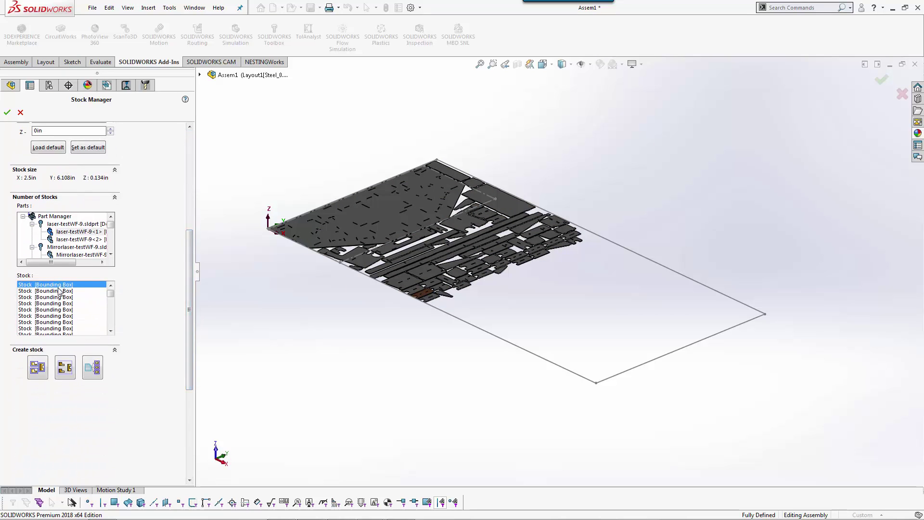
pyautogui.scroll(-5, 66, 296)
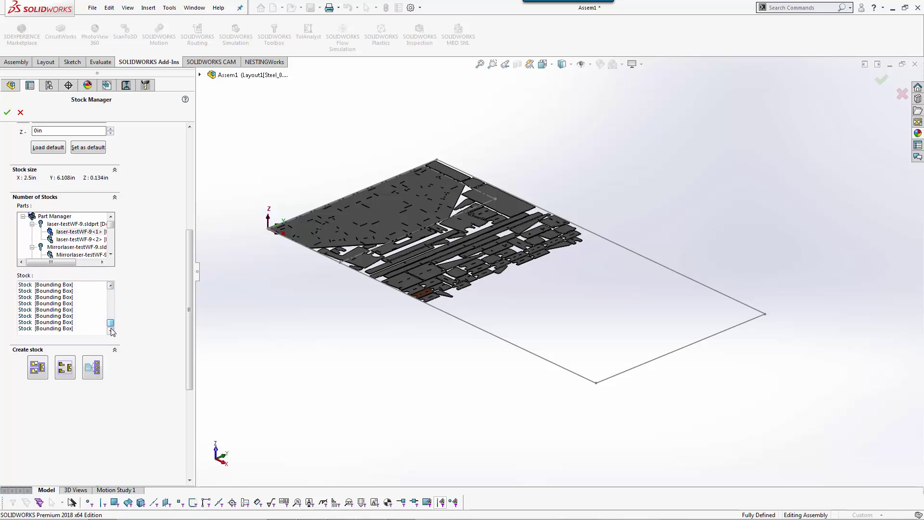
pyautogui.keyDown('shift'); pyautogui.click(62, 329); pyautogui.keyUp('shift')
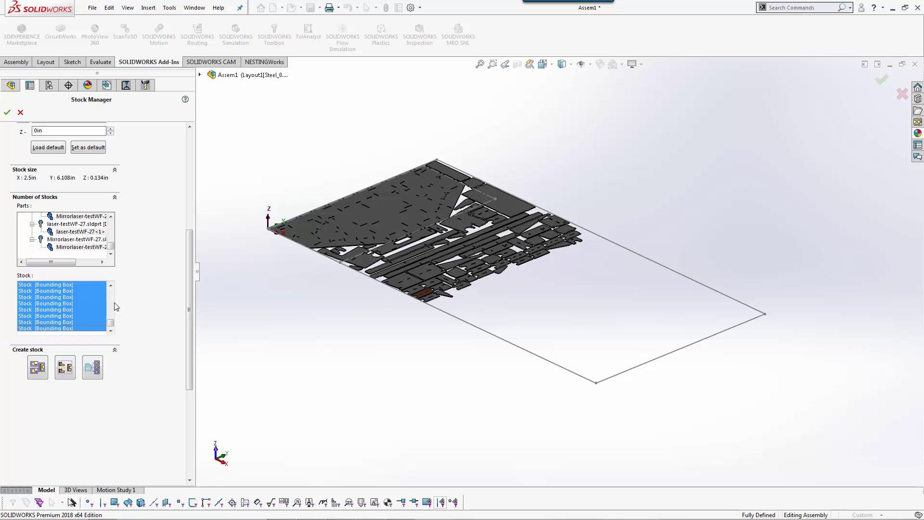
pyautogui.click(65, 367)
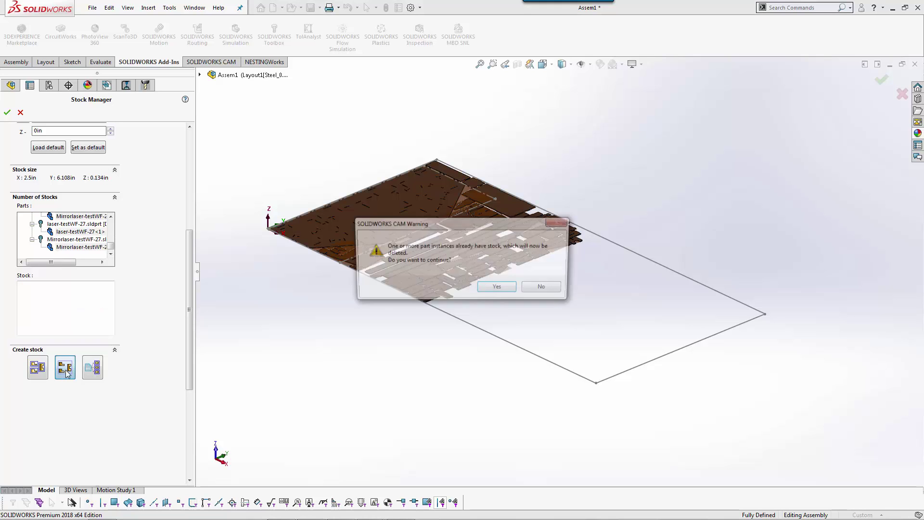
pyautogui.click(489, 289)
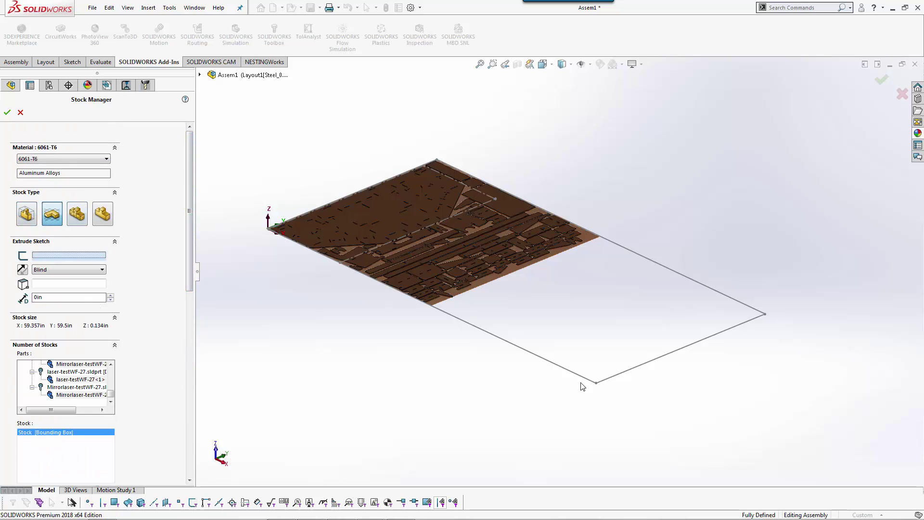
pyautogui.click(531, 351)
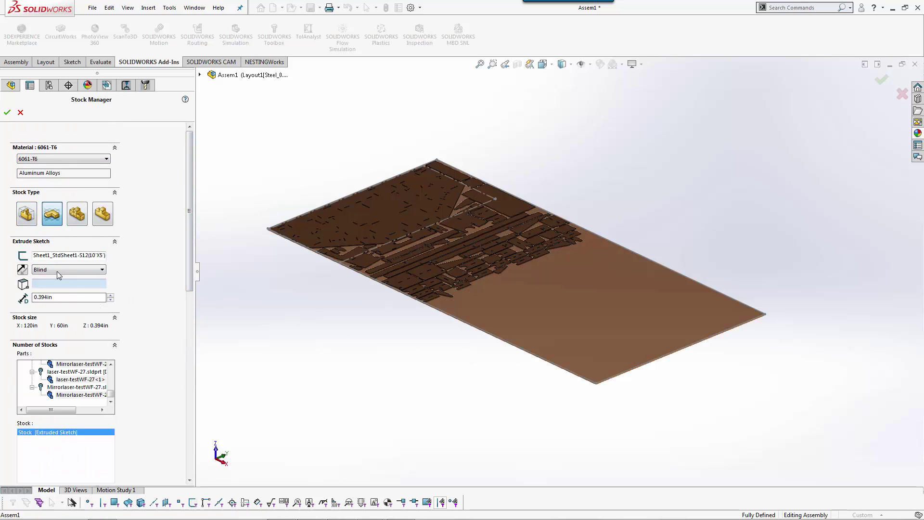
pyautogui.doubleClick(65, 298)
pyautogui.write('.134')
pyautogui.press('Return')
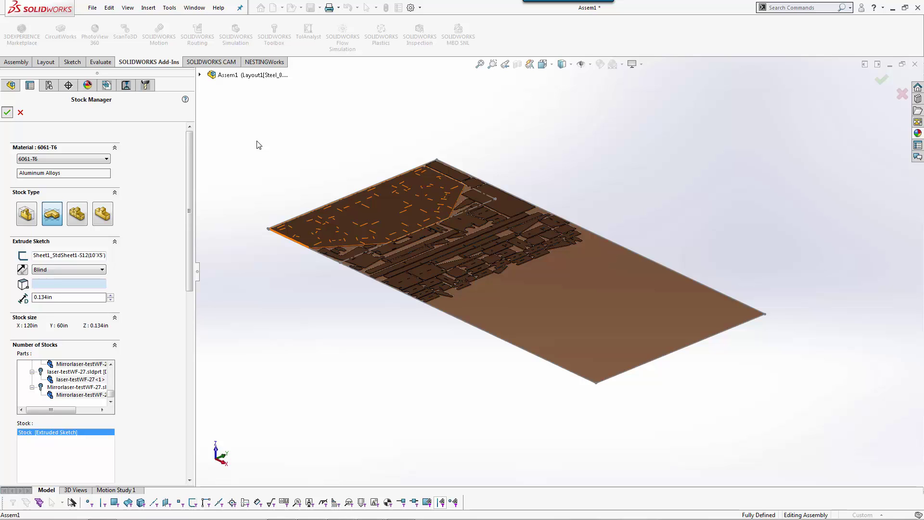
pyautogui.press('Return')
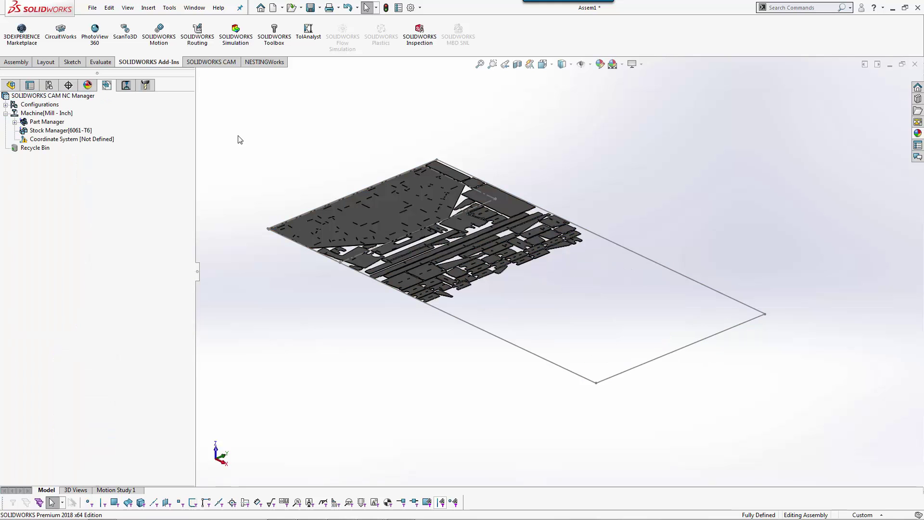
pyautogui.click(49, 85)
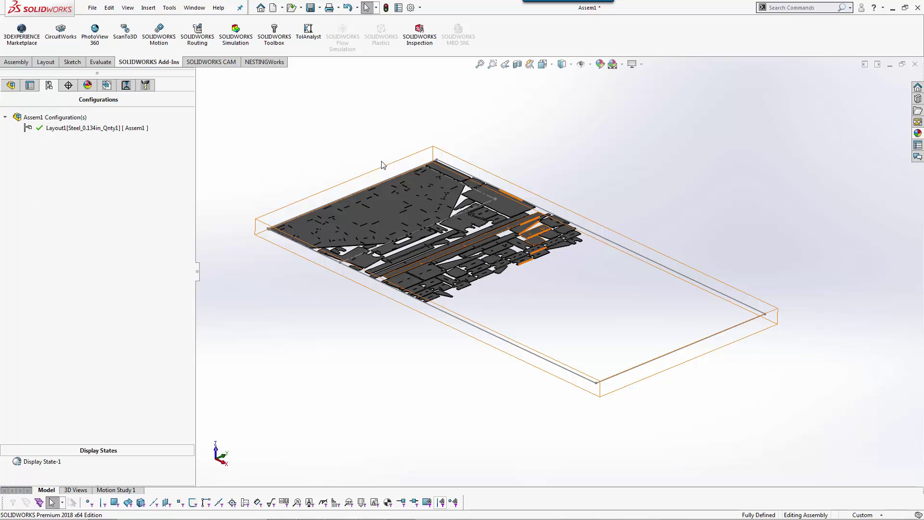
pyautogui.click(106, 85)
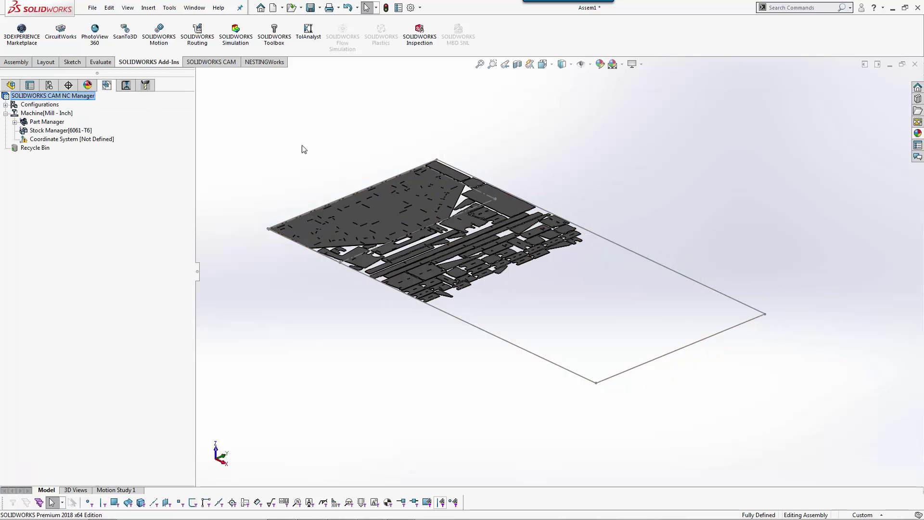
pyautogui.click(4, 105)
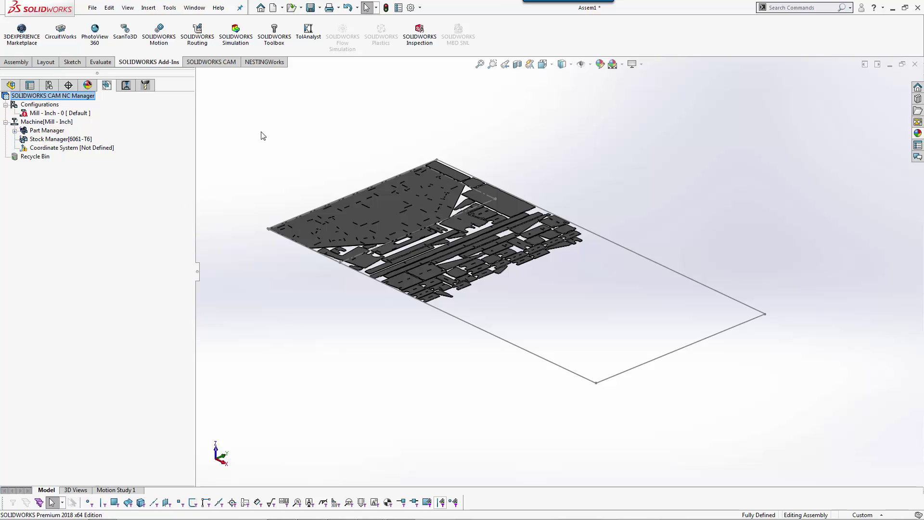
# - Define a user-defined fixture coordinate system with its origin at the sheet's corner vertex
pyautogui.doubleClick(72, 147)
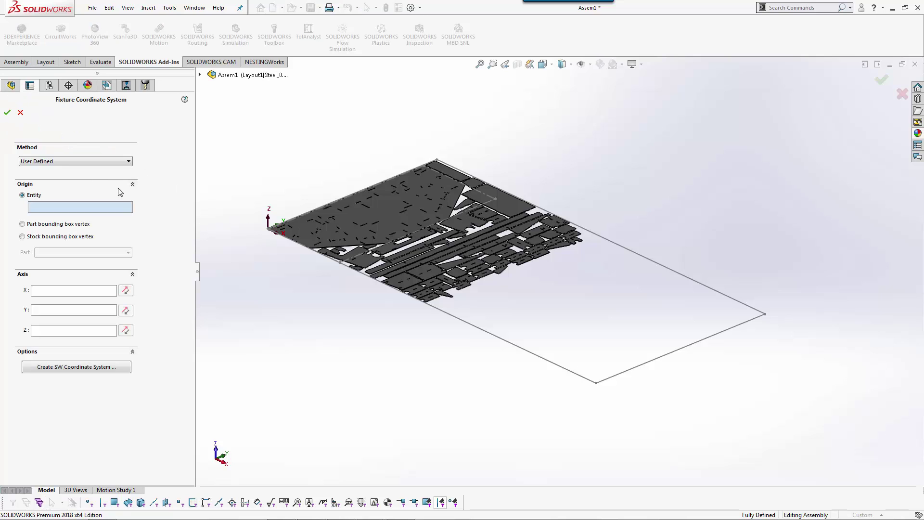
pyautogui.scroll(-10, 286, 231)
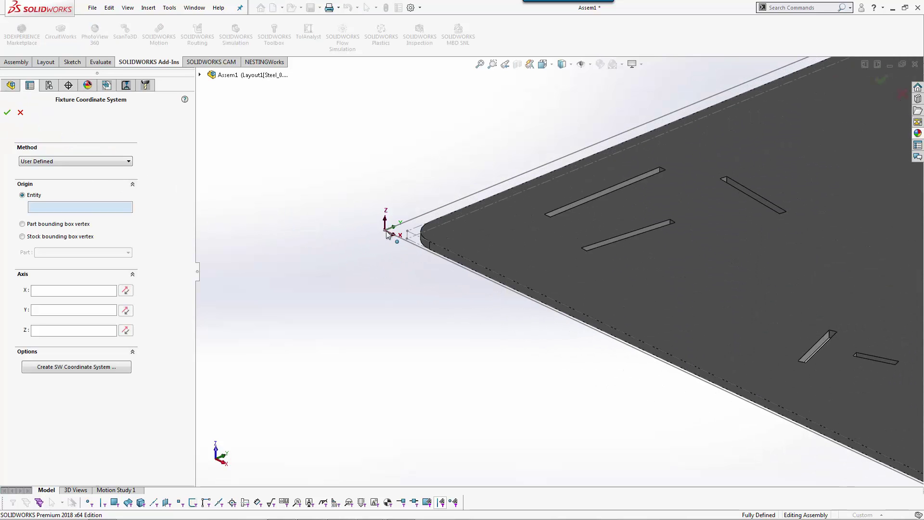
pyautogui.click(387, 231)
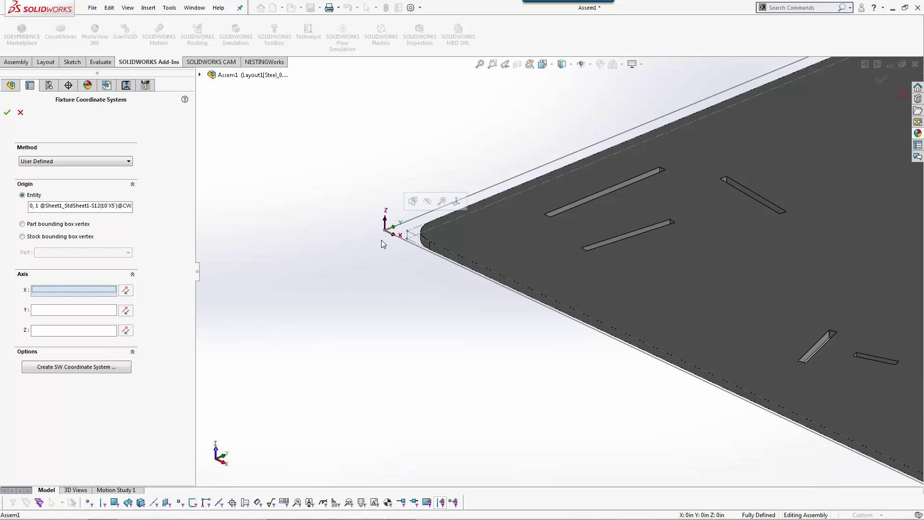
pyautogui.click(7, 112)
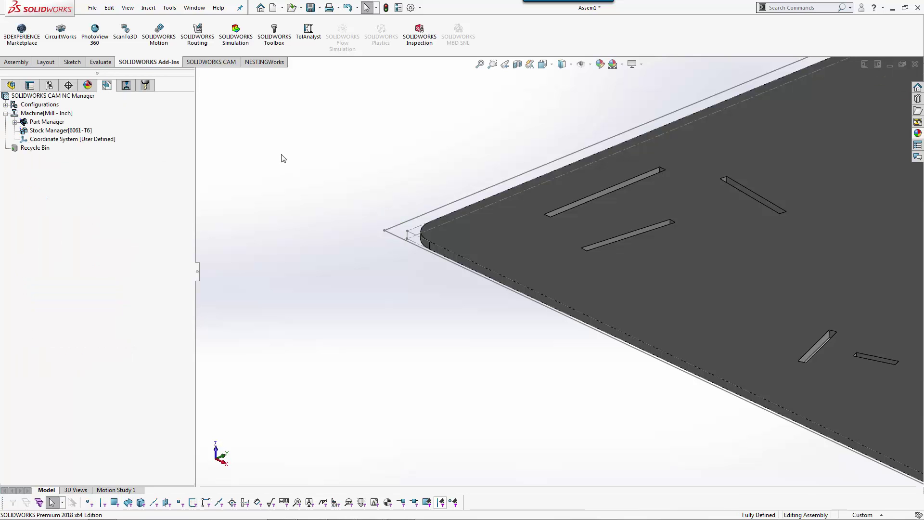
# - Show the nested sheet face-on in Front view and narrow the side panel
pyautogui.press('space')
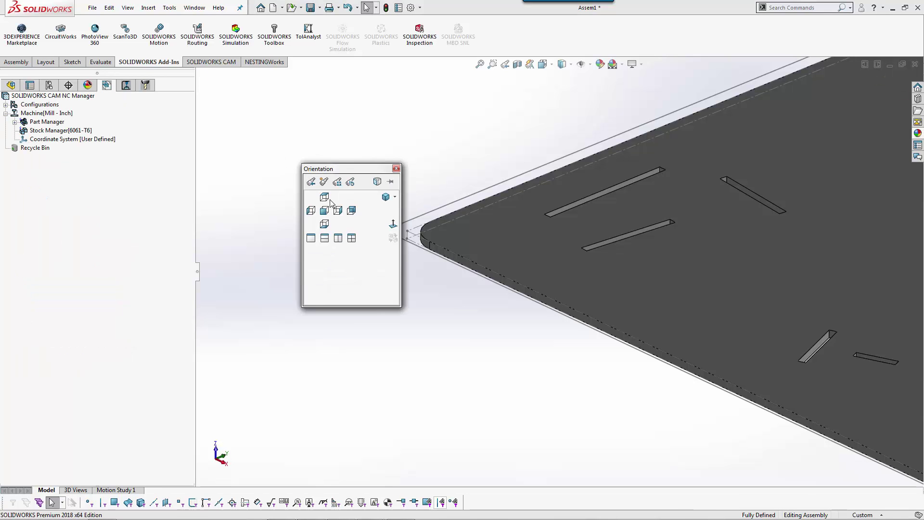
pyautogui.click(336, 218)
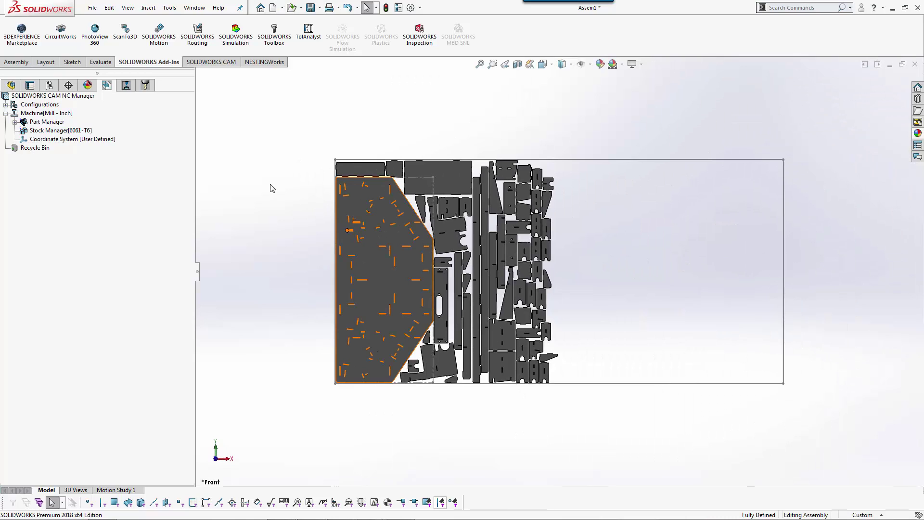
pyautogui.click(195, 170)
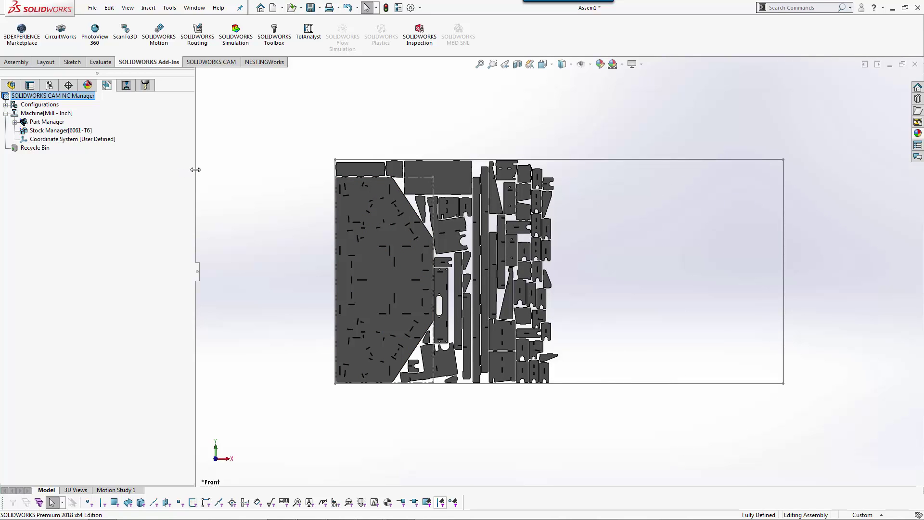
pyautogui.moveTo(195, 169); pyautogui.dragTo(170, 170)
pyautogui.click(224, 66)
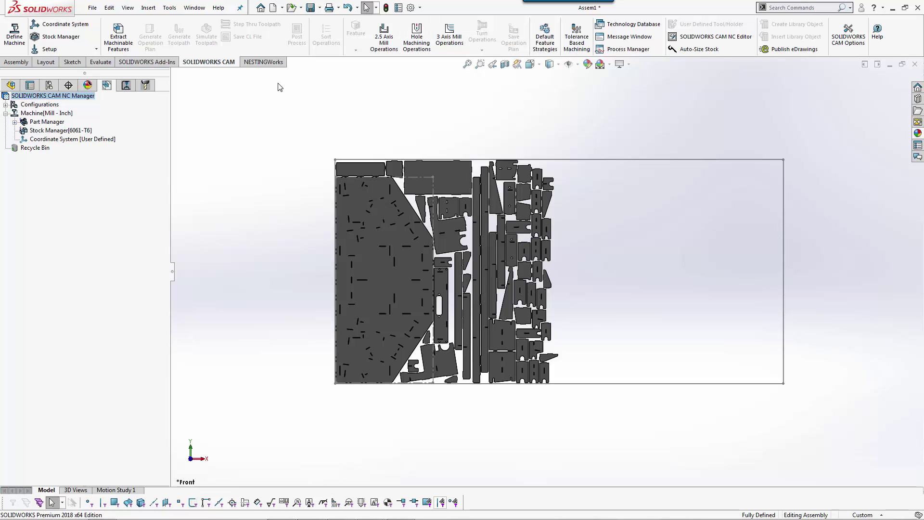
# - In the CAM Mill Features options, turn off tapered & filleted features and set Max diameter to .010
pyautogui.click(848, 34)
pyautogui.click(224, 70)
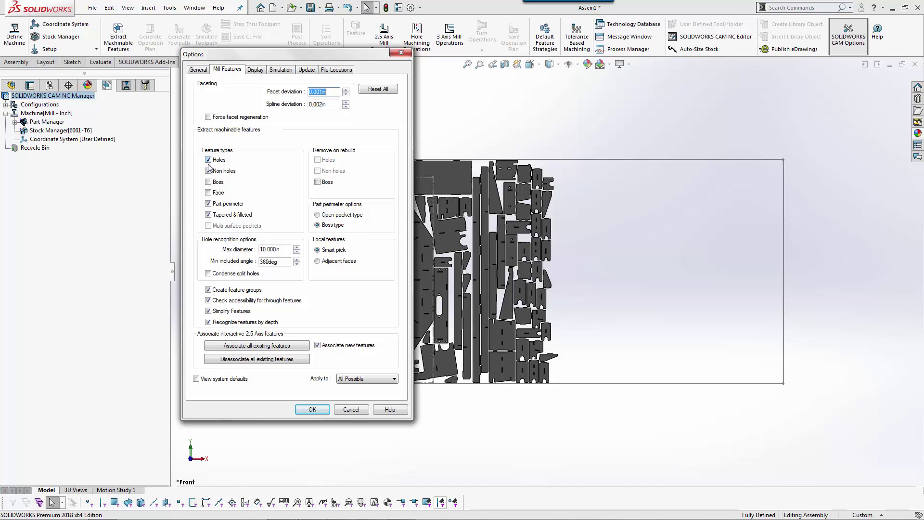
pyautogui.click(208, 213)
pyautogui.moveTo(285, 249); pyautogui.dragTo(216, 254)
pyautogui.press('BackSpace')
pyautogui.write('.010')
pyautogui.click(322, 409)
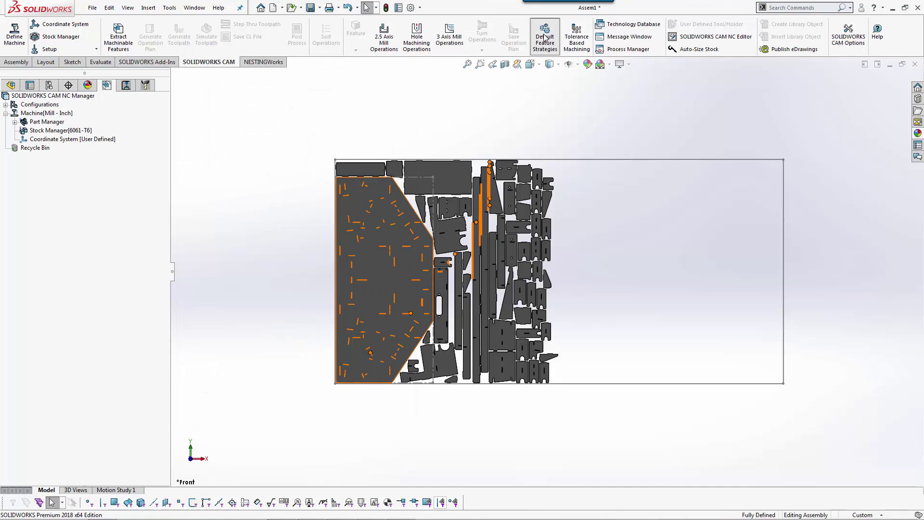
pyautogui.click(545, 38)
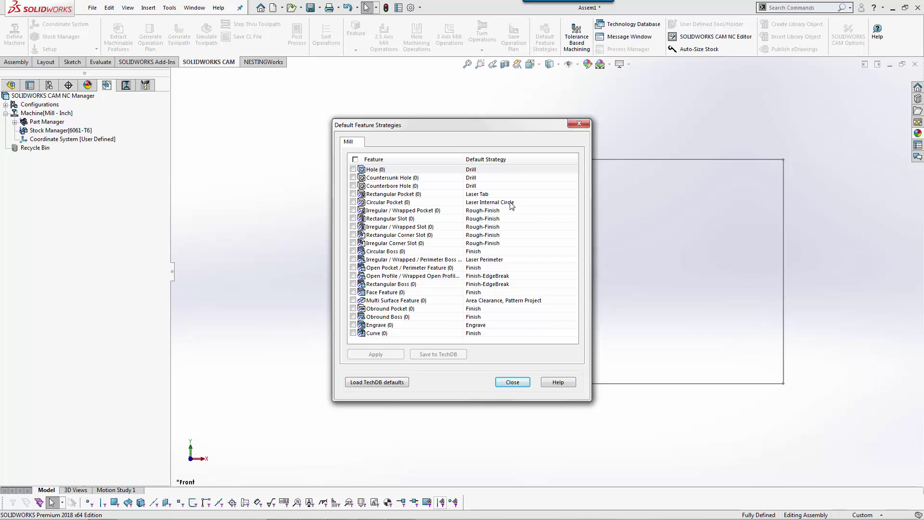
pyautogui.click(513, 382)
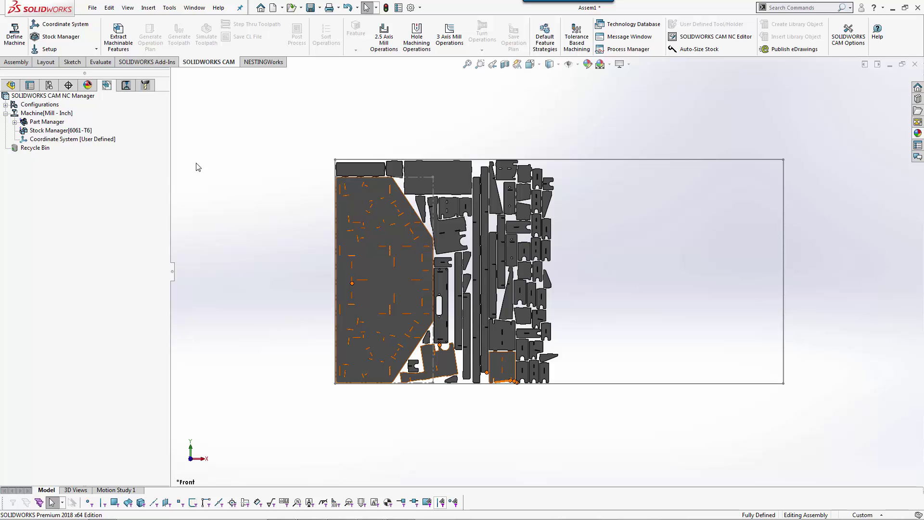
# - Extract machinable features from the nest and select Rectangular Slot Group1 to inspect it
pyautogui.click(114, 46)
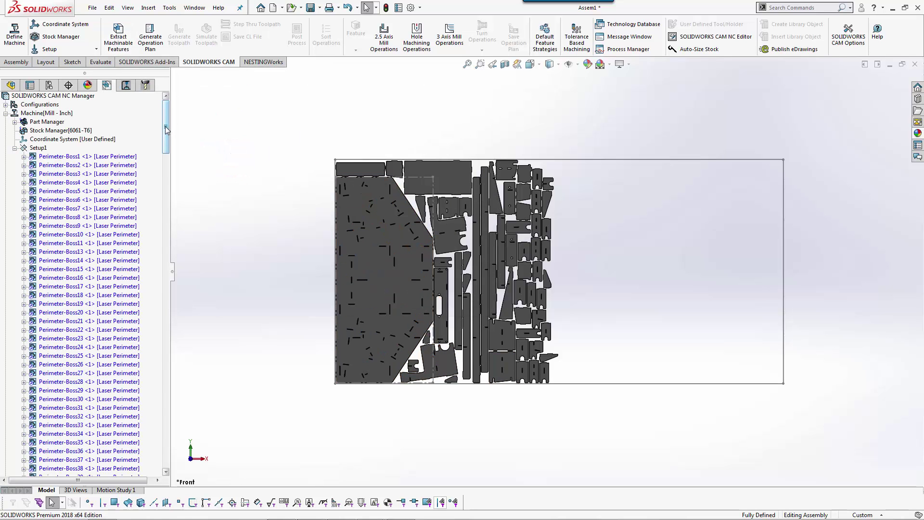
pyautogui.moveTo(168, 126); pyautogui.dragTo(180, 259)
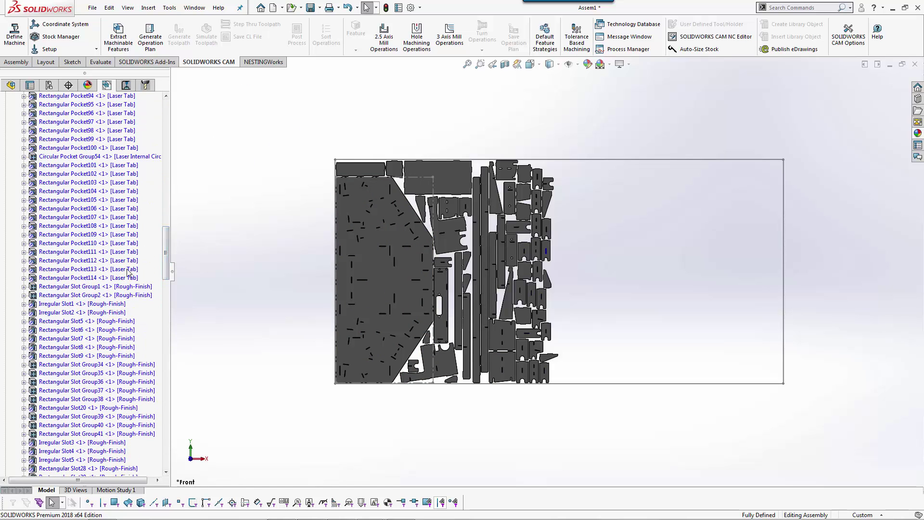
pyautogui.click(128, 287)
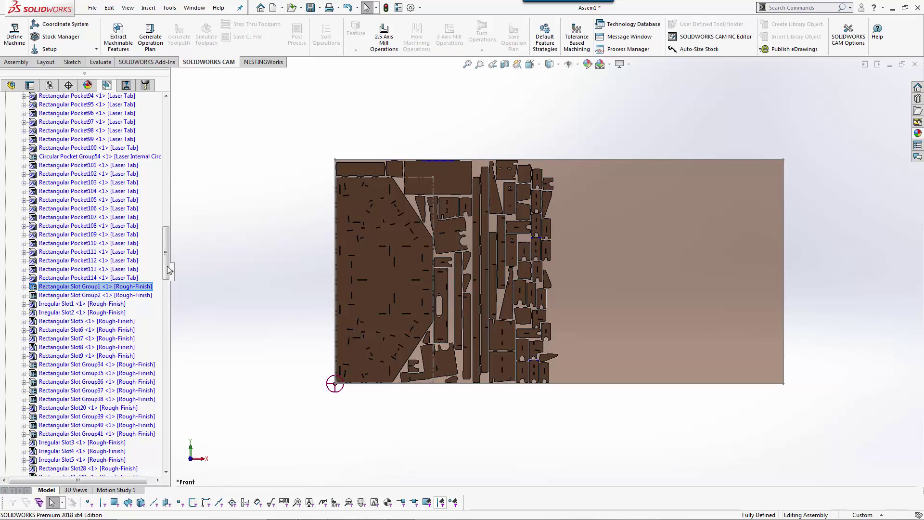
# - Set Rectangular Slot Group1's strategy to Laser Slot in its Parameters dialog
pyautogui.rightClick(134, 291)
pyautogui.click(158, 296)
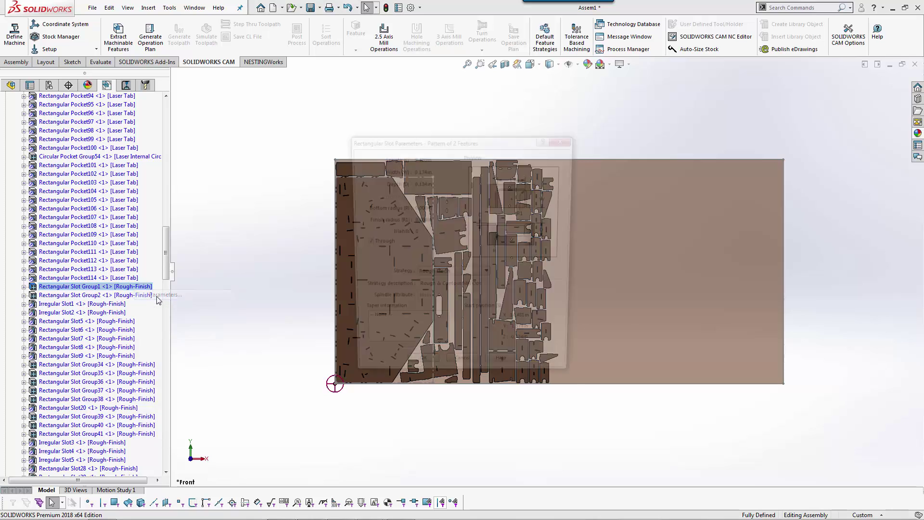
pyautogui.click(444, 276)
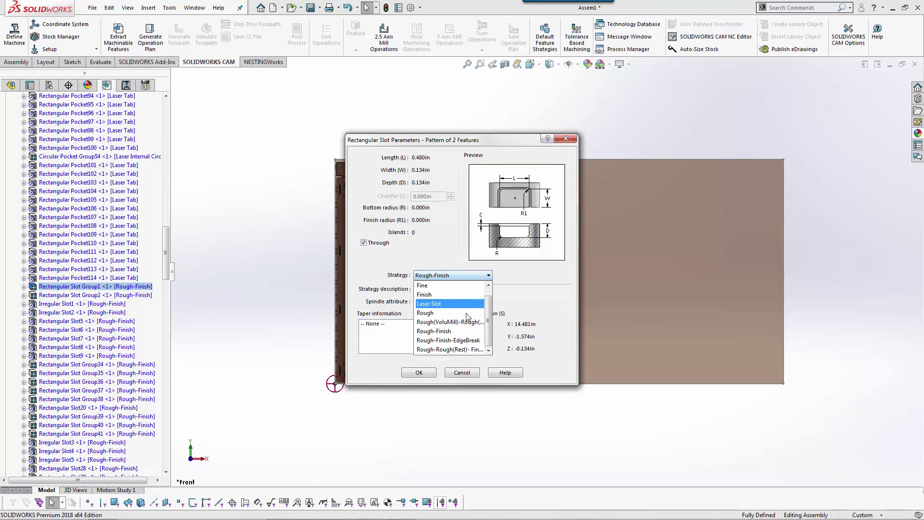
pyautogui.click(429, 304)
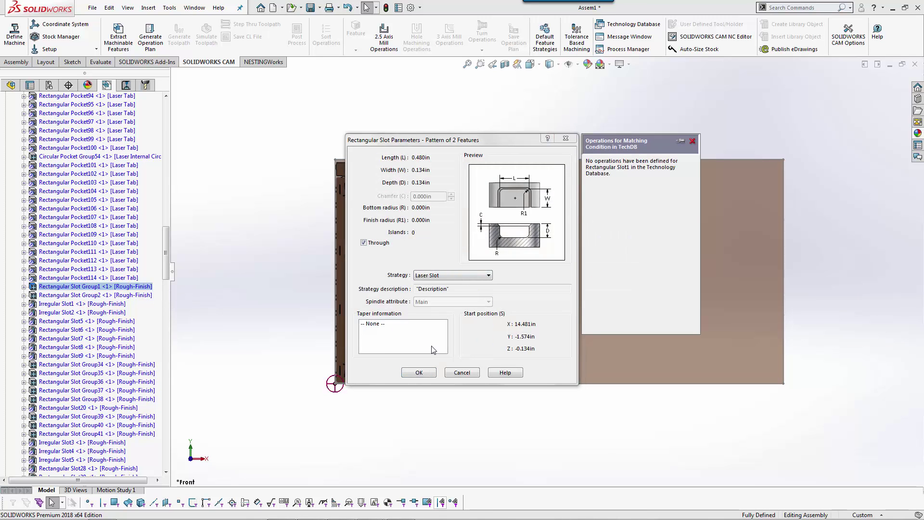
pyautogui.click(419, 373)
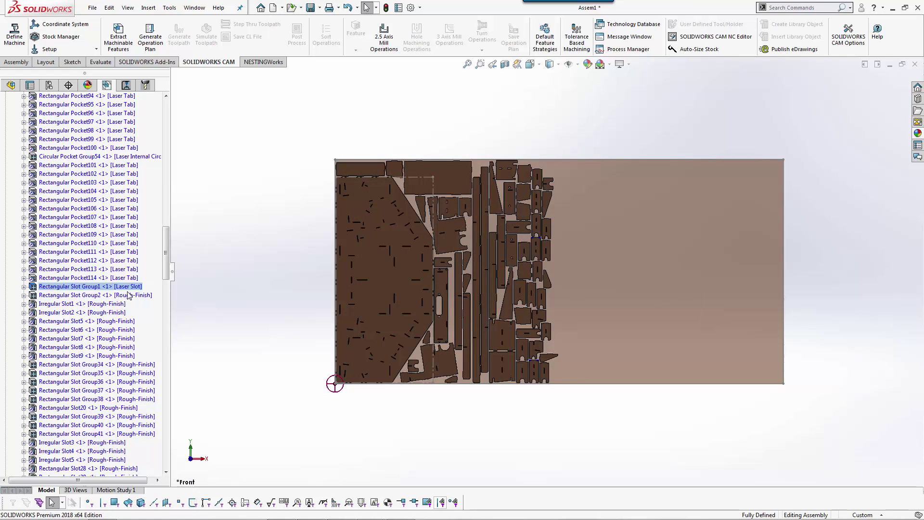
pyautogui.moveTo(166, 279)
pyautogui.mouseDown()
pyautogui.moveTo(168, 450)
pyautogui.moveTo(162, 262)
pyautogui.mouseUp()
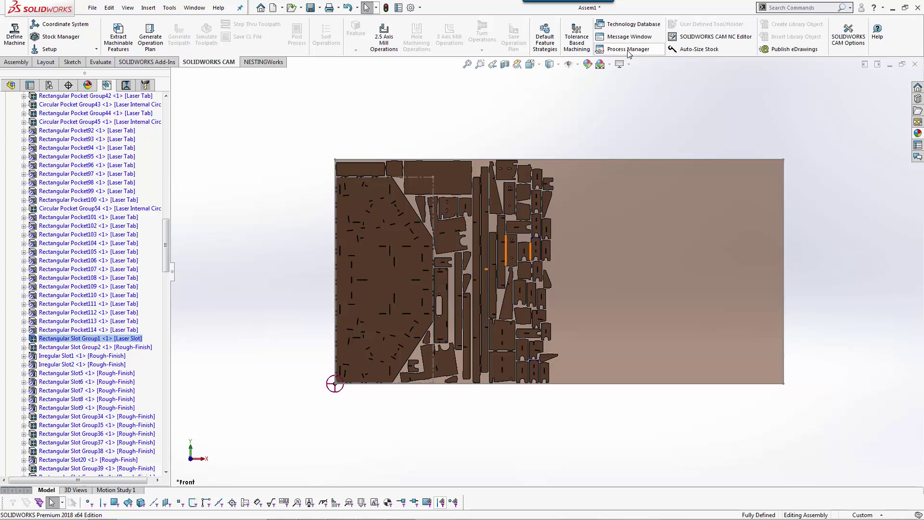
# - Make Laser Slot the default strategy for Rectangular Slot features and apply it
pyautogui.click(547, 37)
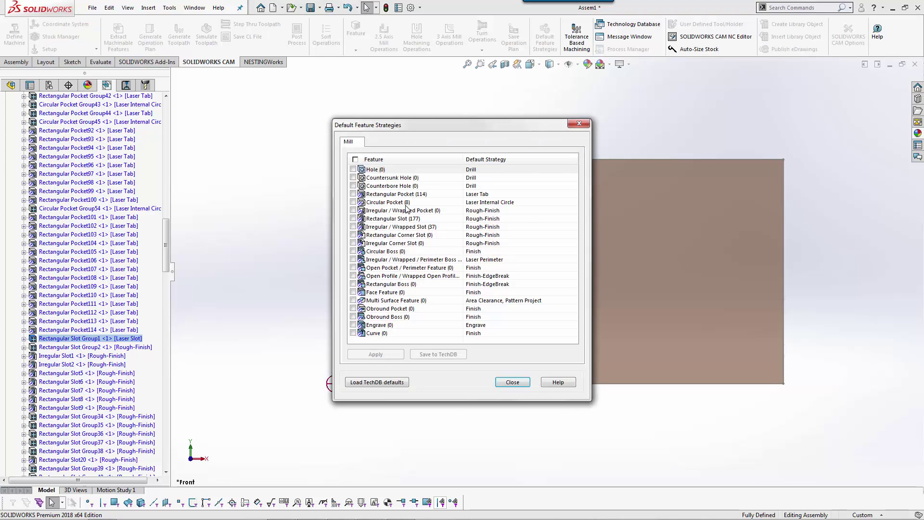
pyautogui.click(409, 219)
pyautogui.click(485, 220)
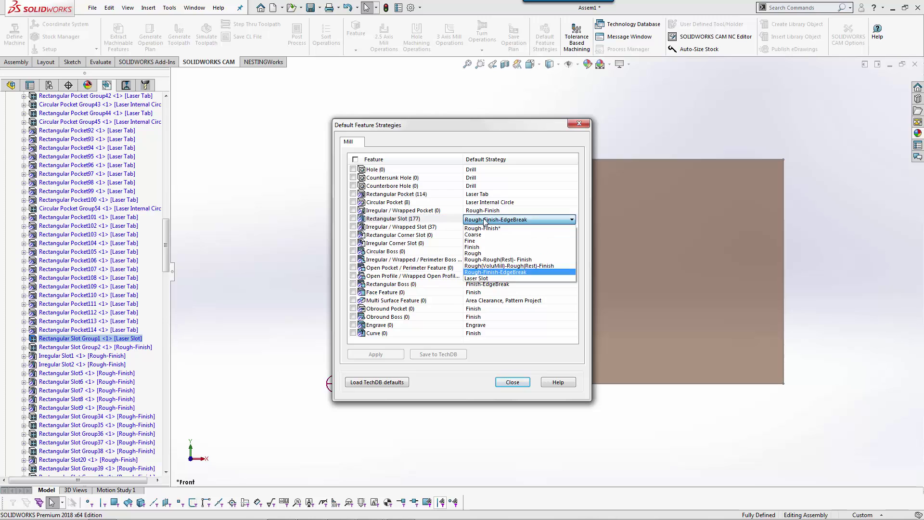
pyautogui.click(481, 278)
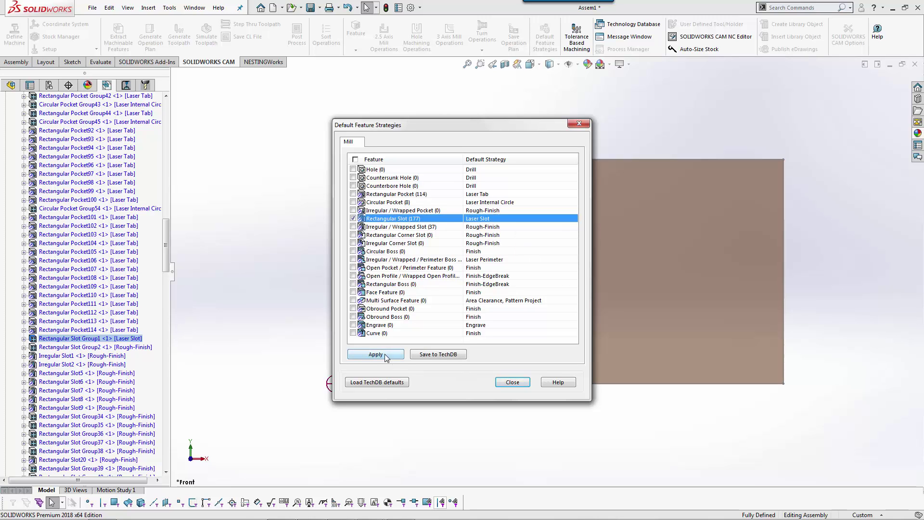
pyautogui.click(385, 354)
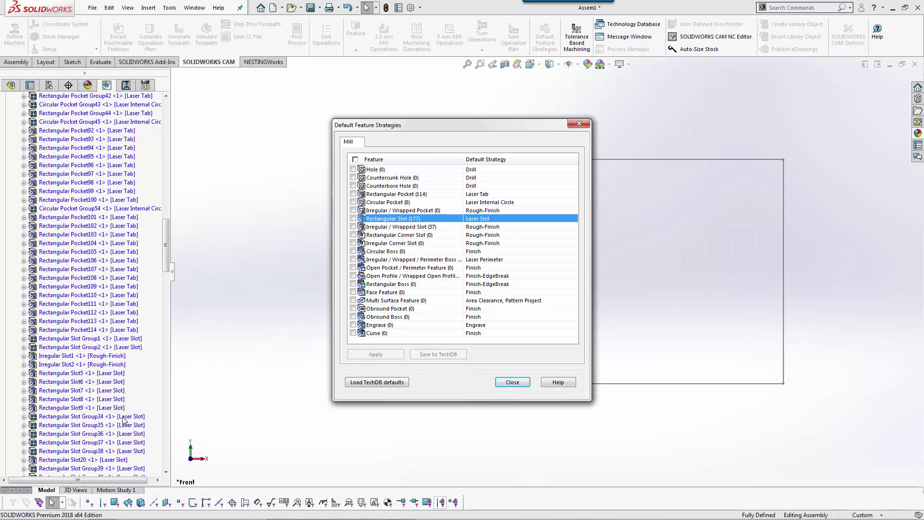
pyautogui.moveTo(167, 253); pyautogui.dragTo(165, 391)
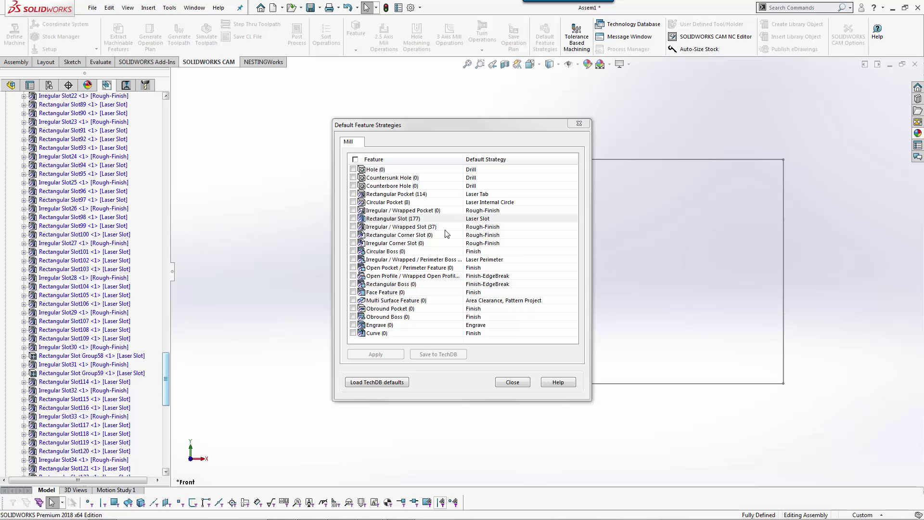
# - Make Laser Slot the default for Irregular/Wrapped Slot features, apply, and close the window
pyautogui.click(470, 229)
pyautogui.press('Down')
pyautogui.press('Down')
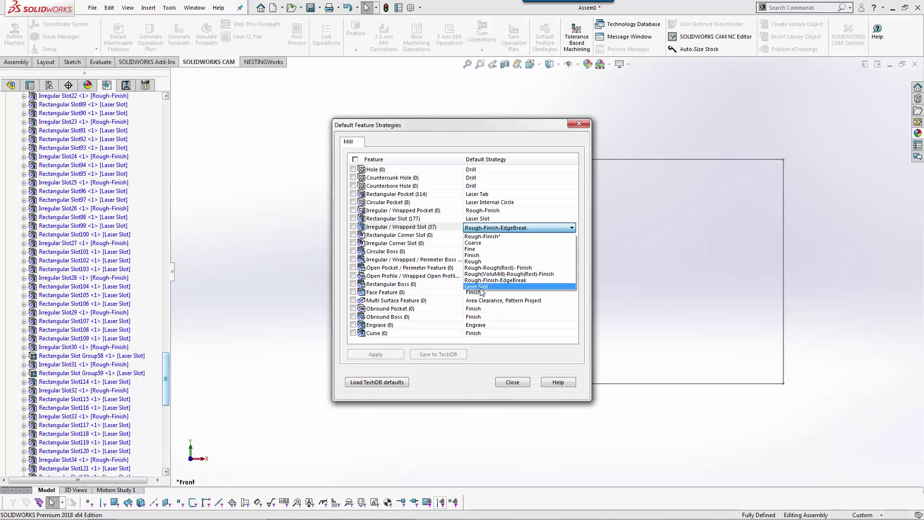
pyautogui.press('Return')
pyautogui.click(379, 355)
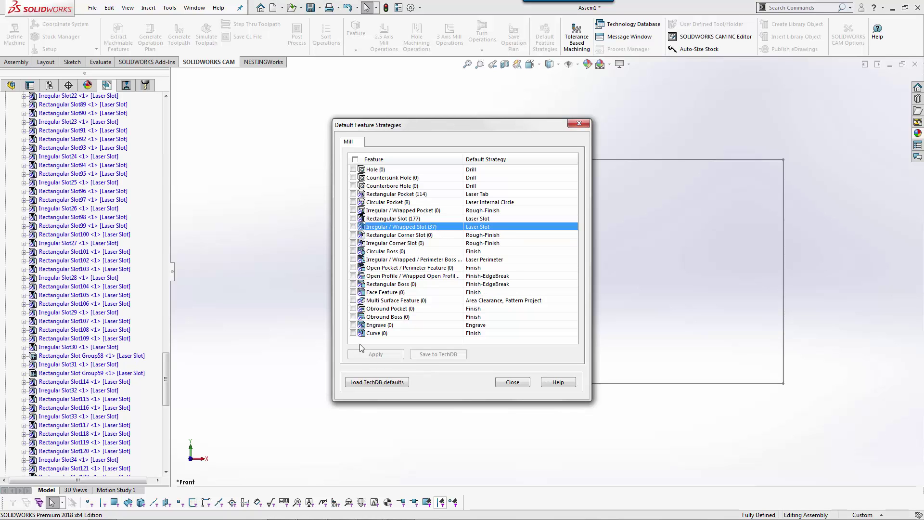
pyautogui.moveTo(168, 371); pyautogui.dragTo(168, 346)
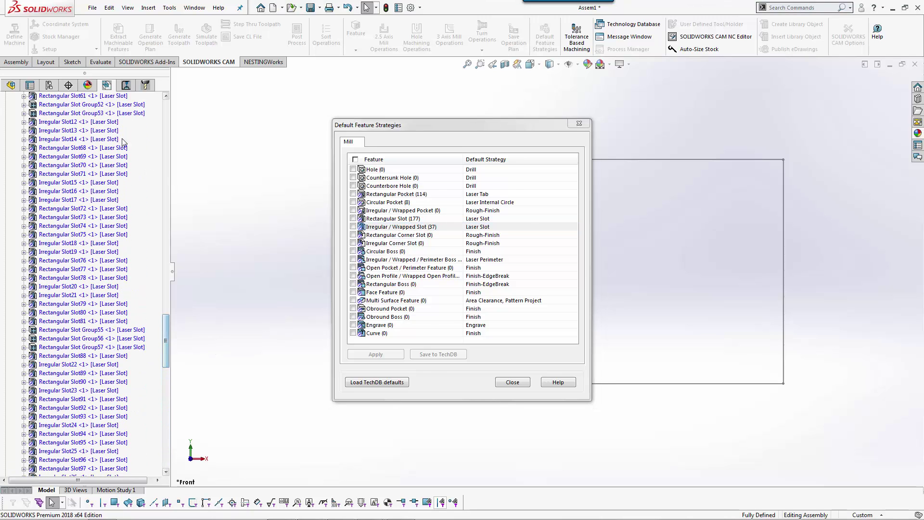
pyautogui.click(525, 383)
pyautogui.moveTo(166, 340); pyautogui.dragTo(170, 110)
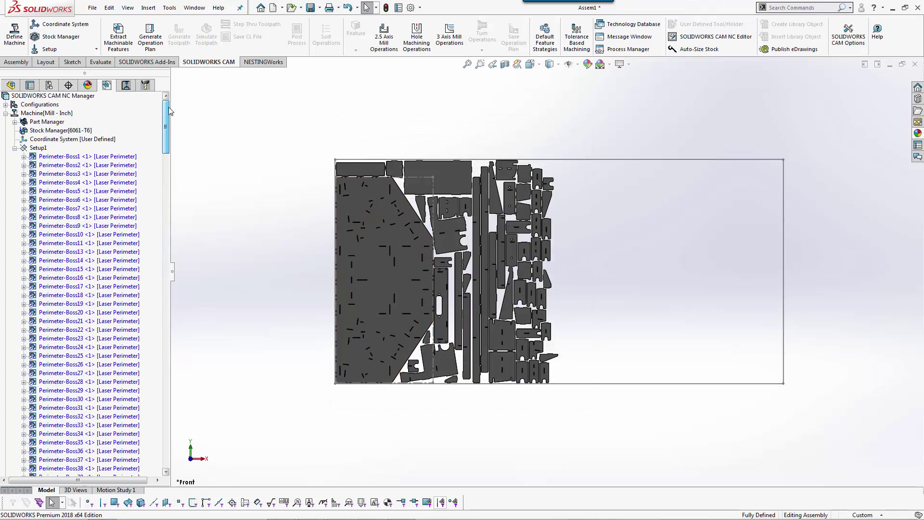
# - Generate the operation plan, creating Contour Mill1–Mill117 on tool T01 - 0.250 Flat End
pyautogui.click(147, 38)
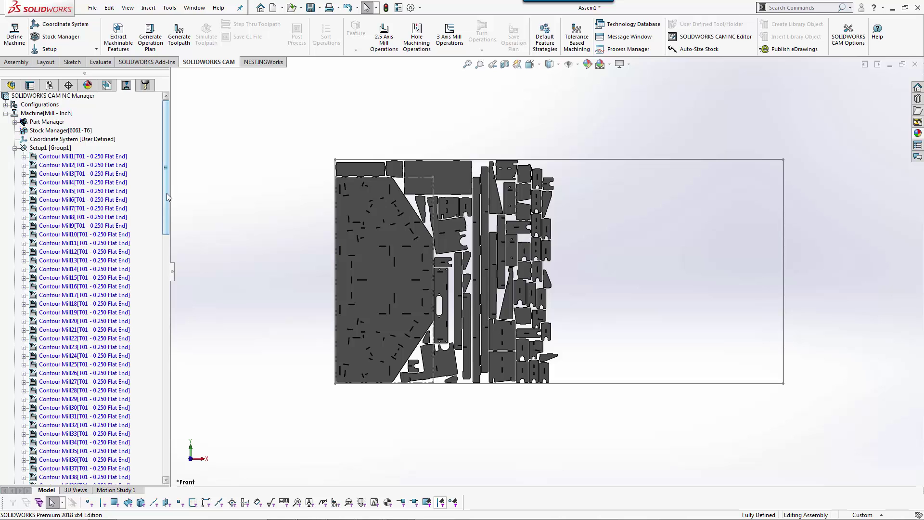
pyautogui.moveTo(166, 192); pyautogui.dragTo(182, 169)
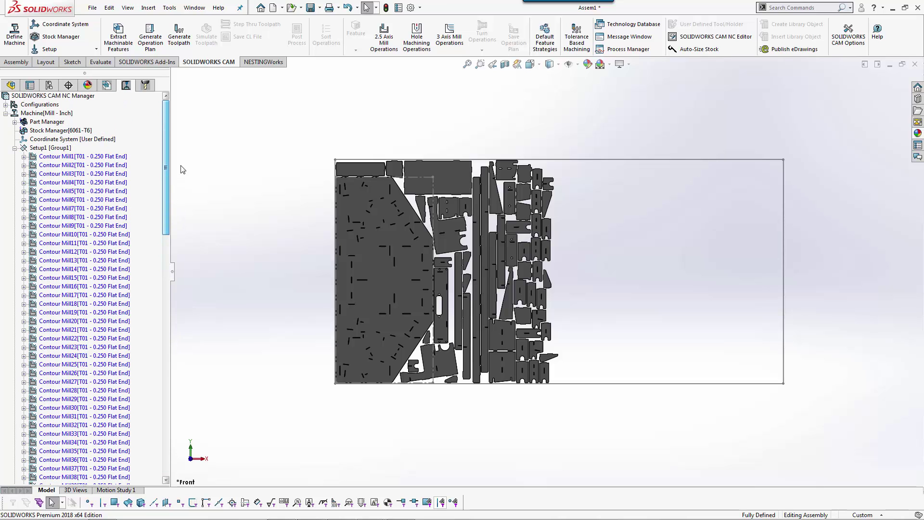
# - Generate toolpaths for all the contour mill operations
pyautogui.click(148, 88)
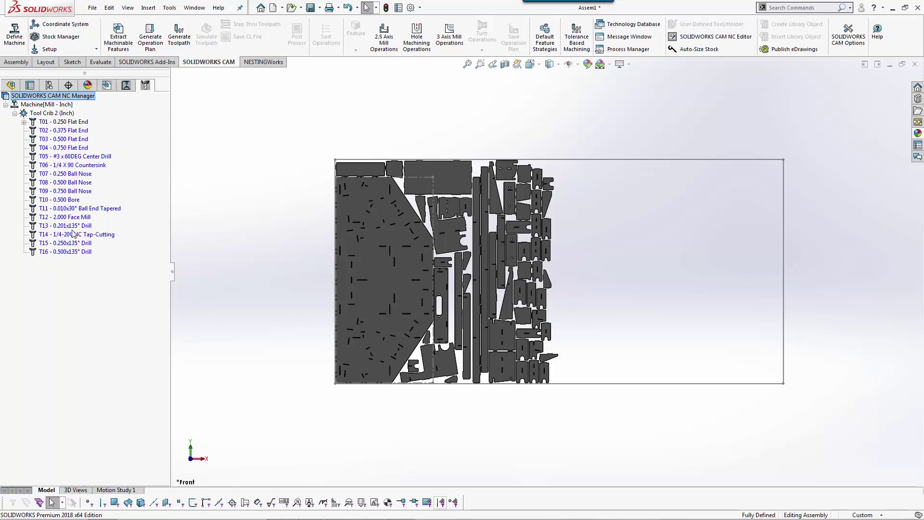
pyautogui.click(126, 85)
pyautogui.click(179, 34)
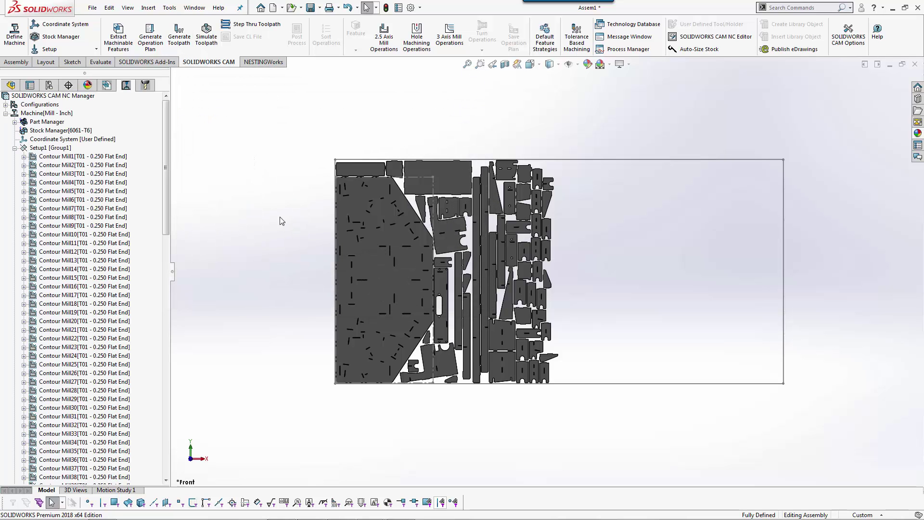
# - Add the 214 Laser Beam flat end tool from the library to Tool Crib 2 as T17 - 0.005 Flat End
pyautogui.click(143, 86)
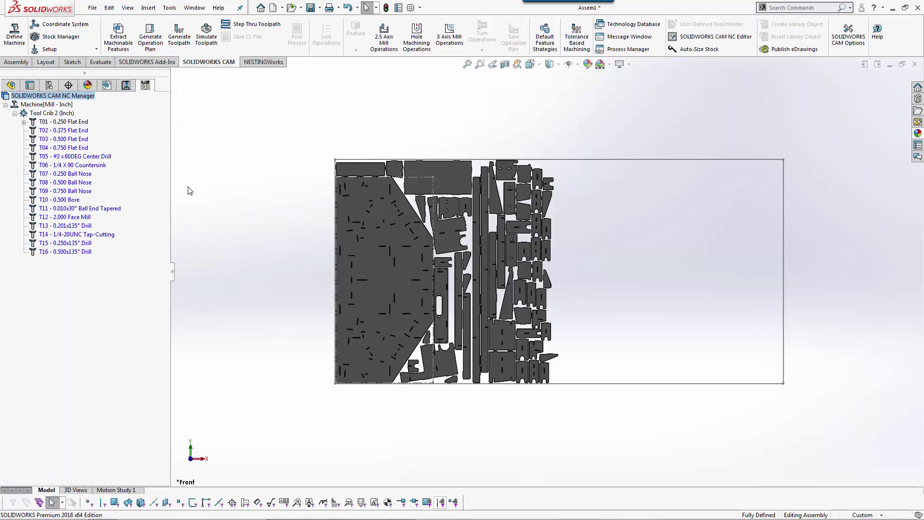
pyautogui.rightClick(65, 117)
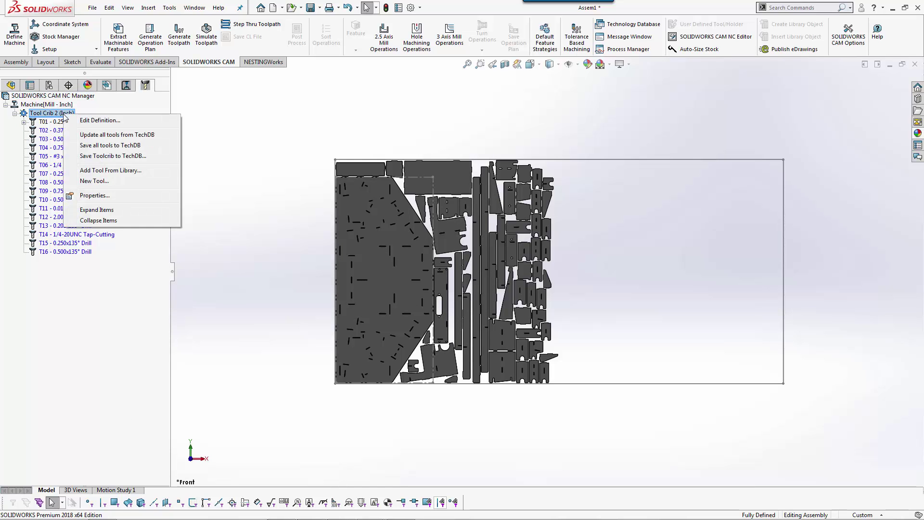
pyautogui.click(110, 172)
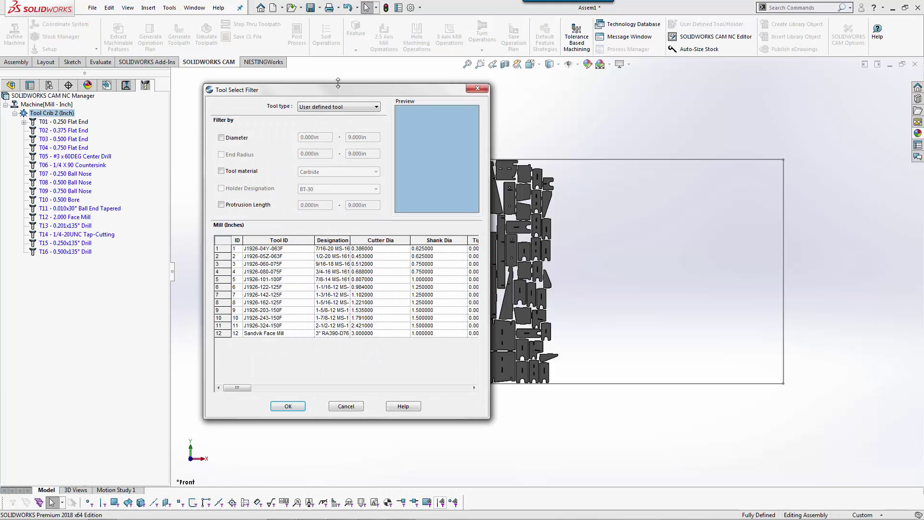
pyautogui.click(347, 108)
pyautogui.click(322, 135)
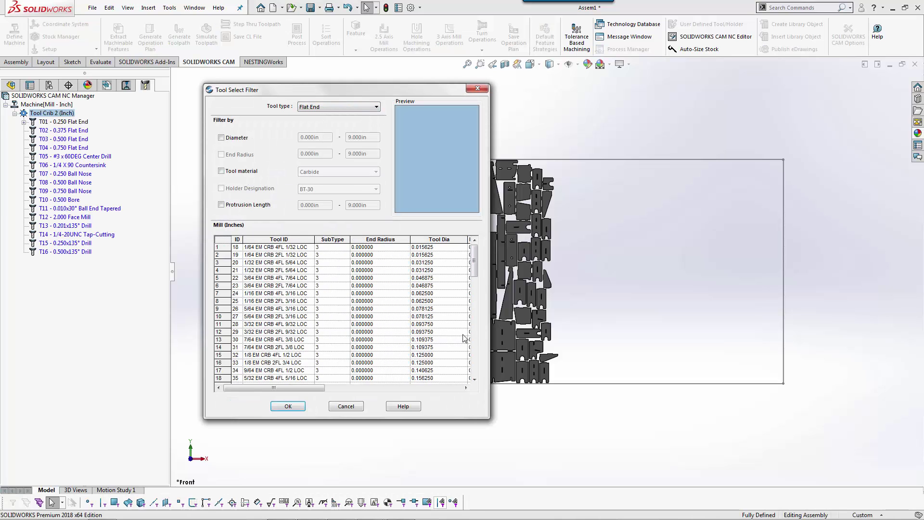
pyautogui.moveTo(467, 255); pyautogui.dragTo(467, 360)
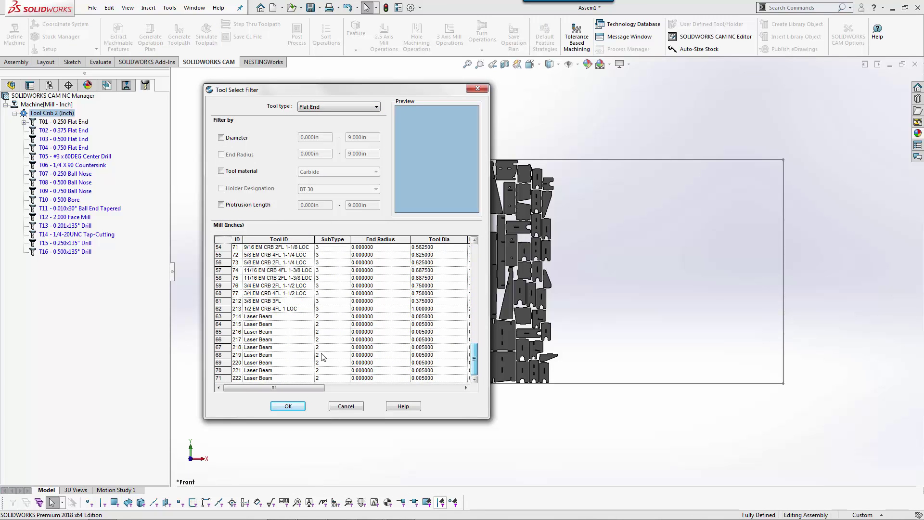
pyautogui.click(219, 316)
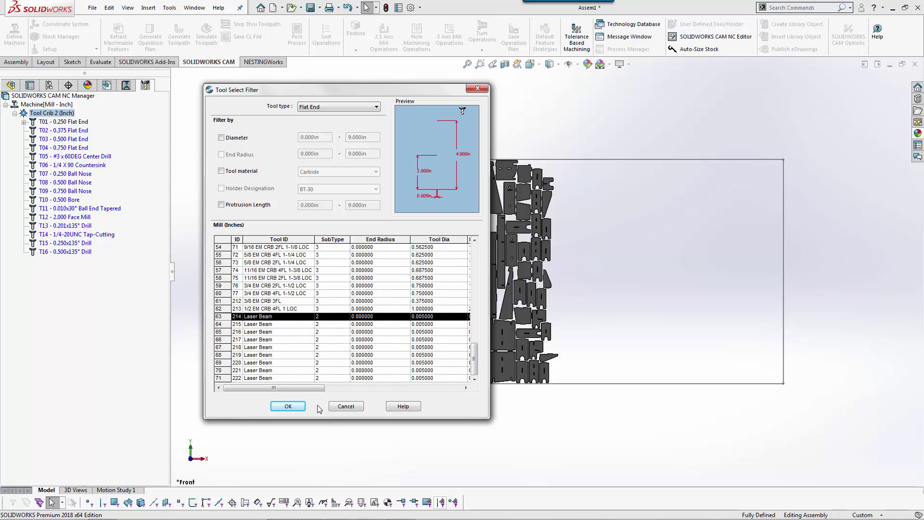
pyautogui.click(289, 407)
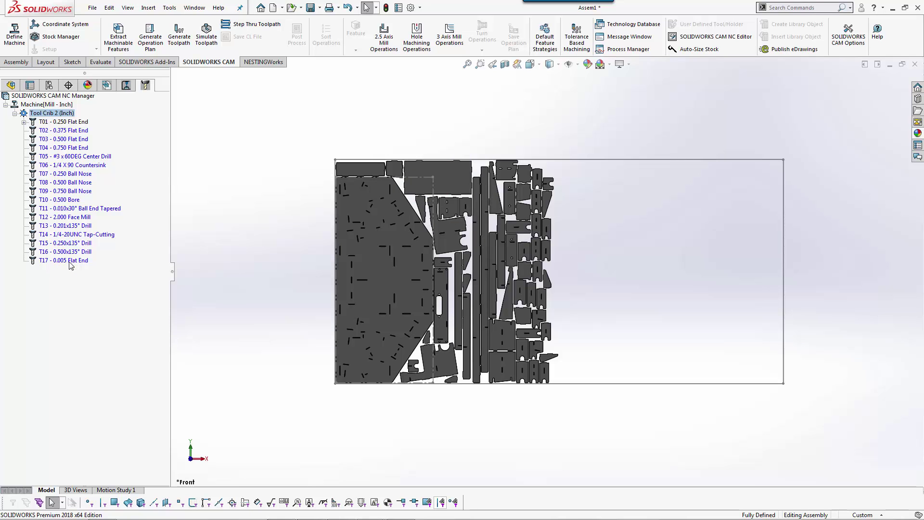
# - Select Contour Mill1–117 under T01 and drag T17 - 0.005 Flat End onto them
pyautogui.click(24, 122)
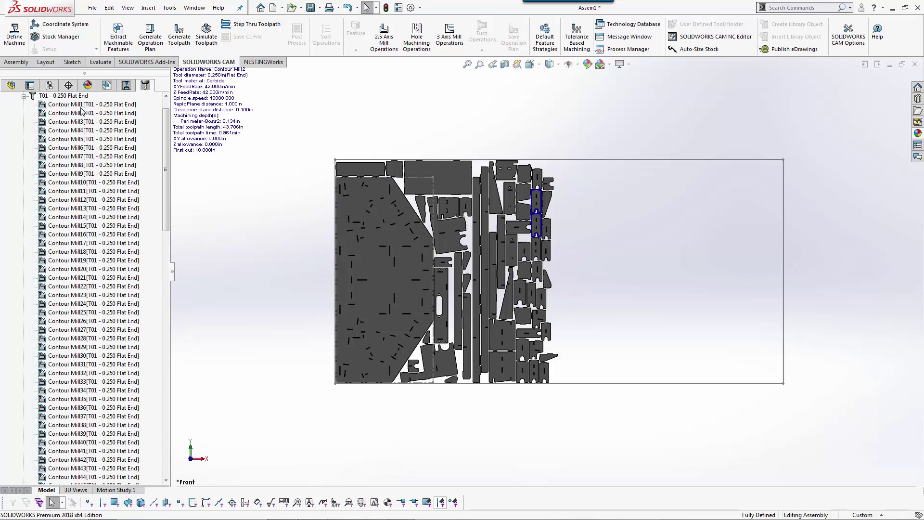
pyautogui.click(84, 104)
pyautogui.moveTo(172, 167); pyautogui.dragTo(187, 421)
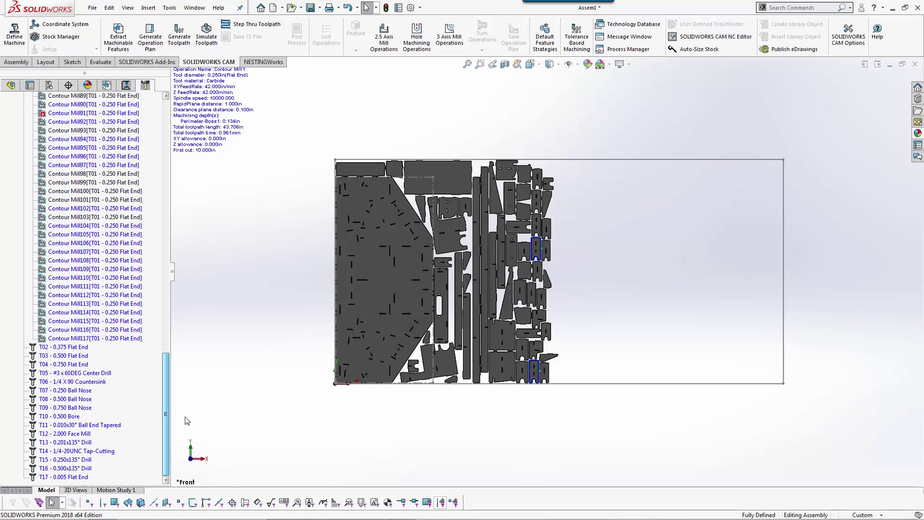
pyautogui.keyDown('shift'); pyautogui.click(121, 338); pyautogui.keyUp('shift')
pyautogui.click(83, 477)
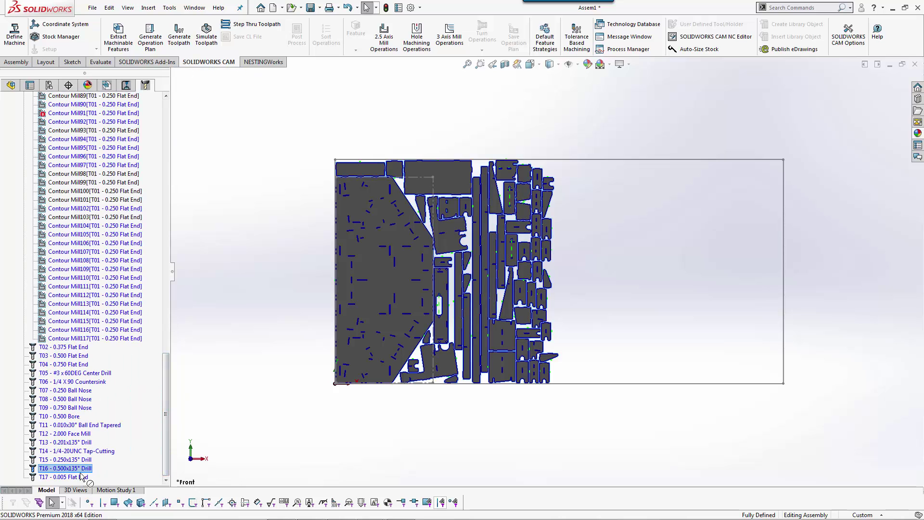
pyautogui.moveTo(83, 477); pyautogui.dragTo(136, 336)
pyautogui.moveTo(167, 378); pyautogui.dragTo(174, 120)
pyautogui.click(23, 261)
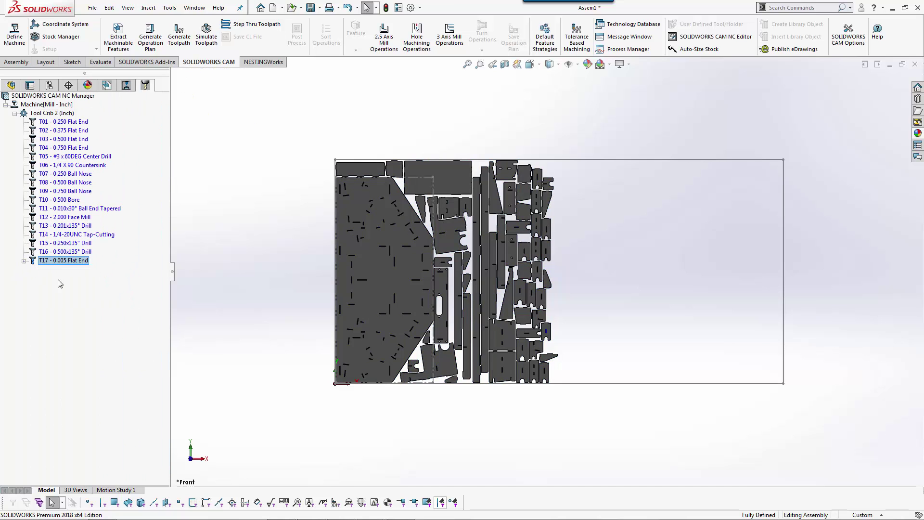
pyautogui.click(125, 85)
pyautogui.moveTo(165, 198); pyautogui.dragTo(170, 158)
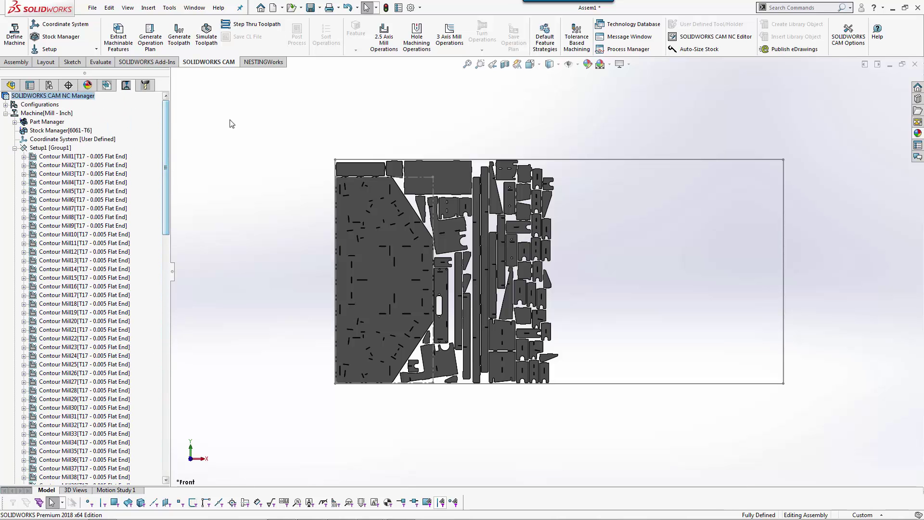
# - Set Contour Mill2's lead-in overlap to 0.0125 in and arc angle to 90°, regenerating its toolpath
pyautogui.click(106, 165)
pyautogui.scroll(-5, 530, 209)
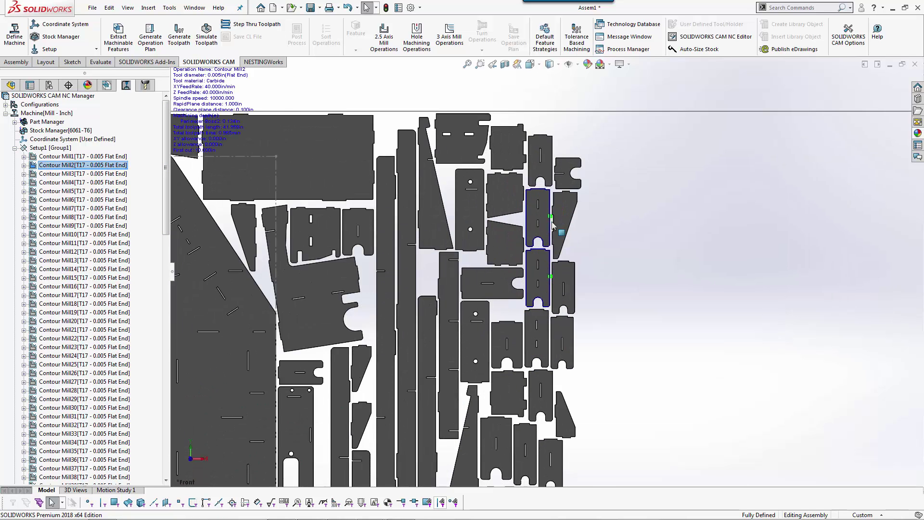
pyautogui.scroll(-10, 562, 236)
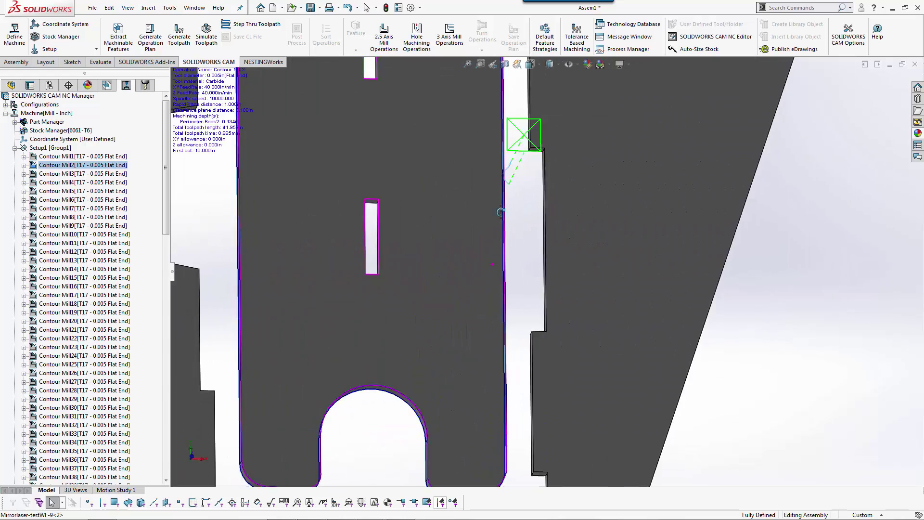
pyautogui.moveTo(501, 199); pyautogui.dragTo(460, 152, button='middle')
pyautogui.press('Escape')
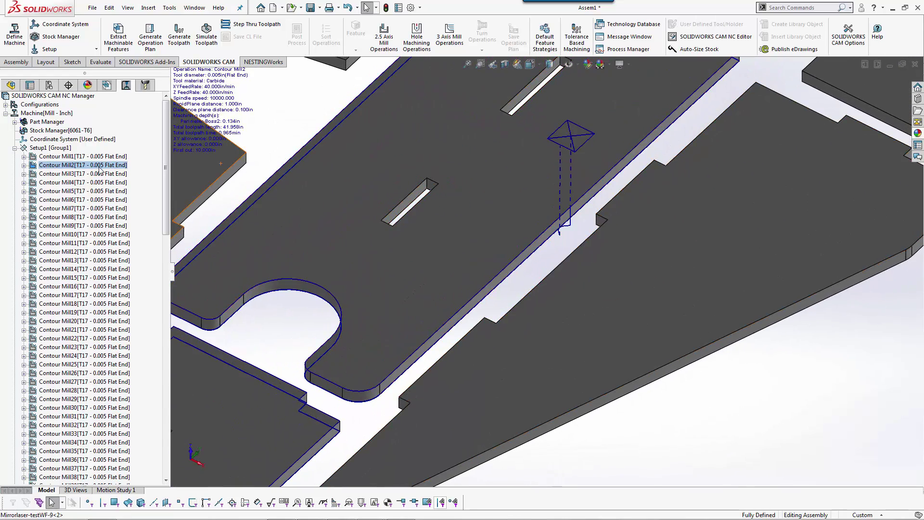
pyautogui.doubleClick(99, 167)
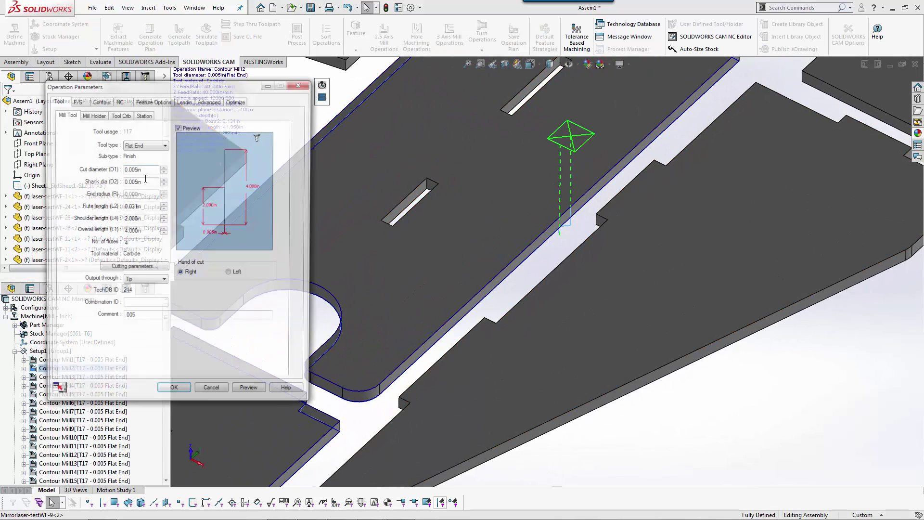
pyautogui.click(184, 100)
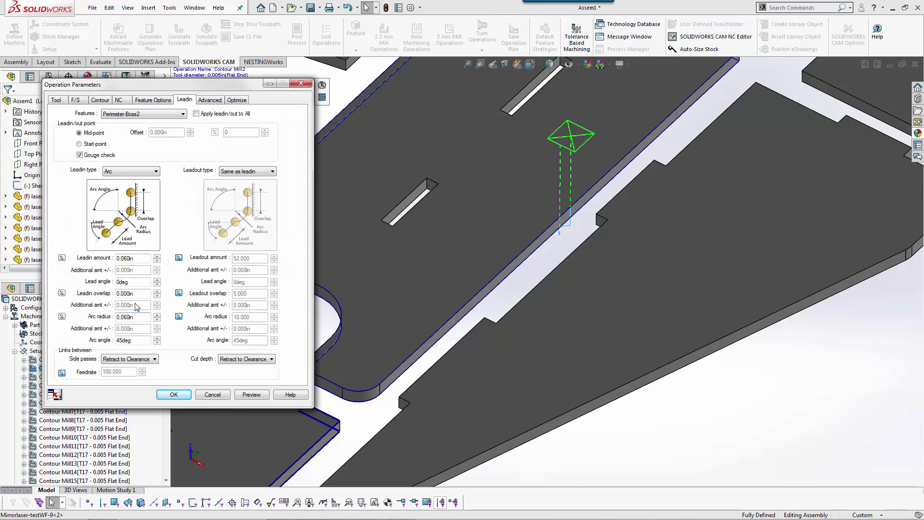
pyautogui.moveTo(142, 294); pyautogui.dragTo(77, 292)
pyautogui.press('Tab')
pyautogui.moveTo(71, 344); pyautogui.dragTo(50, 346)
pyautogui.click(174, 395)
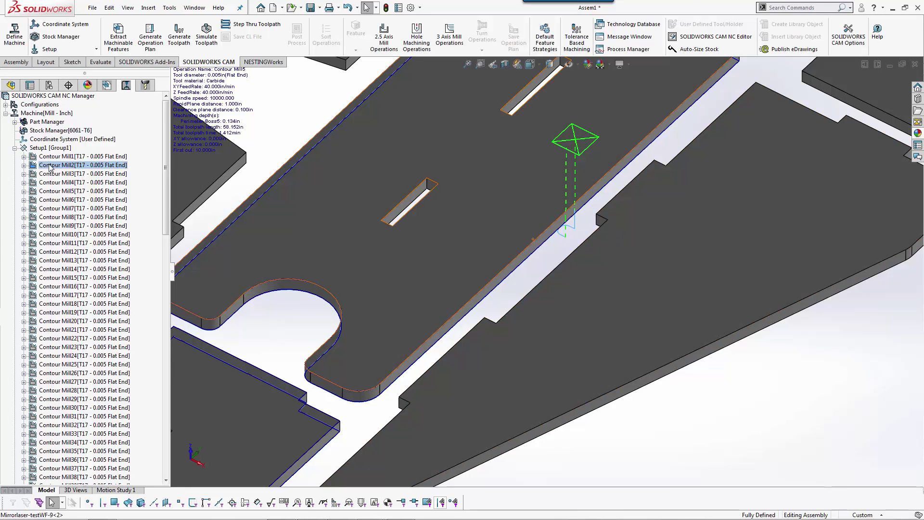
# - Reopen Contour Mill2's parameters to verify the 0.0125 in lead-in overlap
pyautogui.click(50, 166)
pyautogui.doubleClick(50, 166)
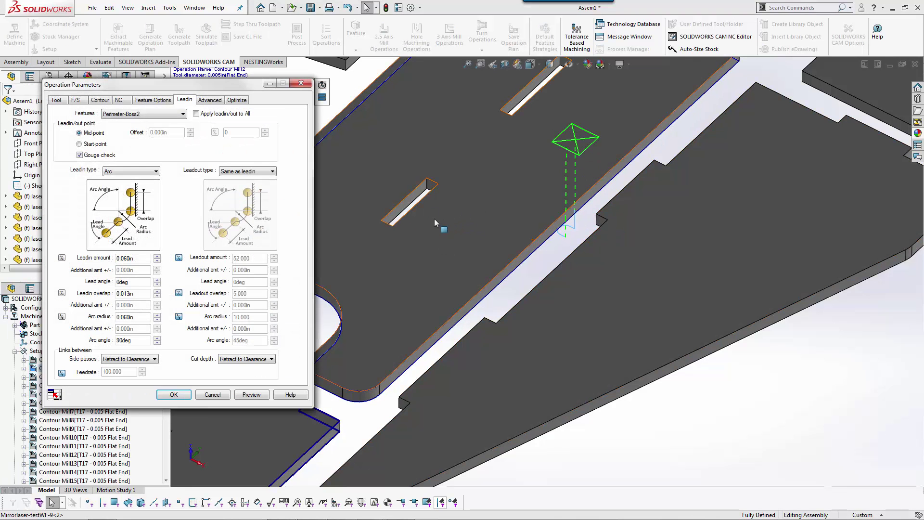
pyautogui.doubleClick(143, 294)
pyautogui.click(175, 394)
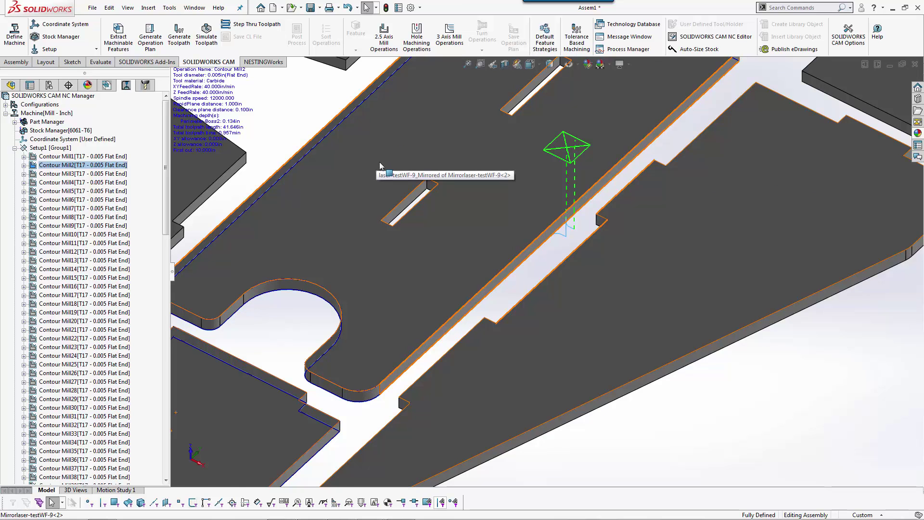
pyautogui.scroll(8, 533, 245)
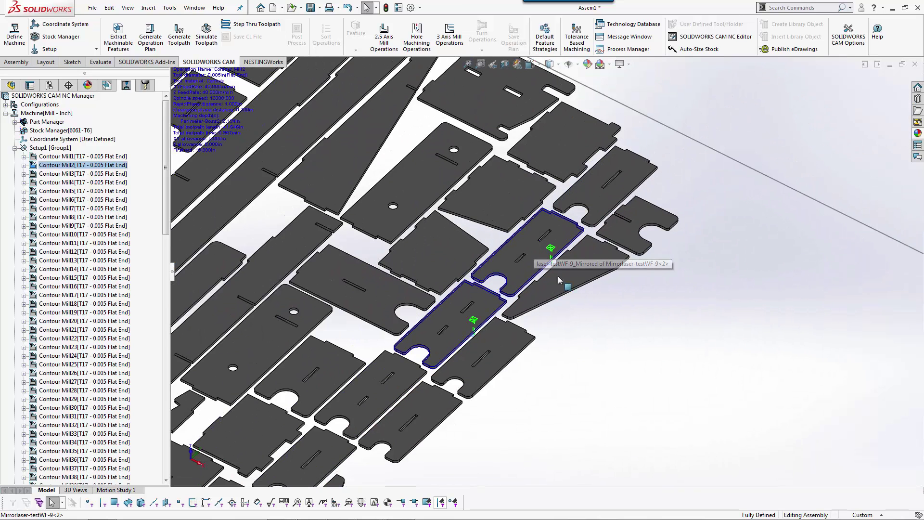
pyautogui.scroll(-5, 554, 262)
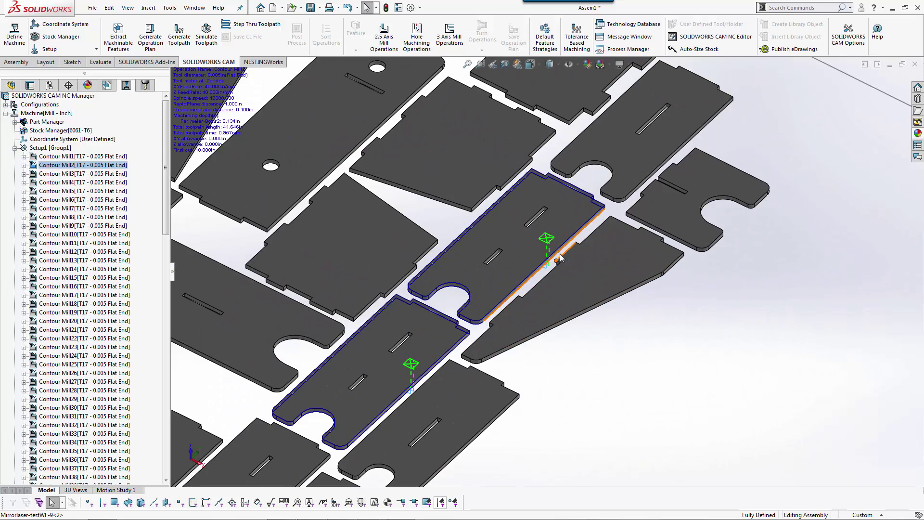
pyautogui.scroll(8, 380, 195)
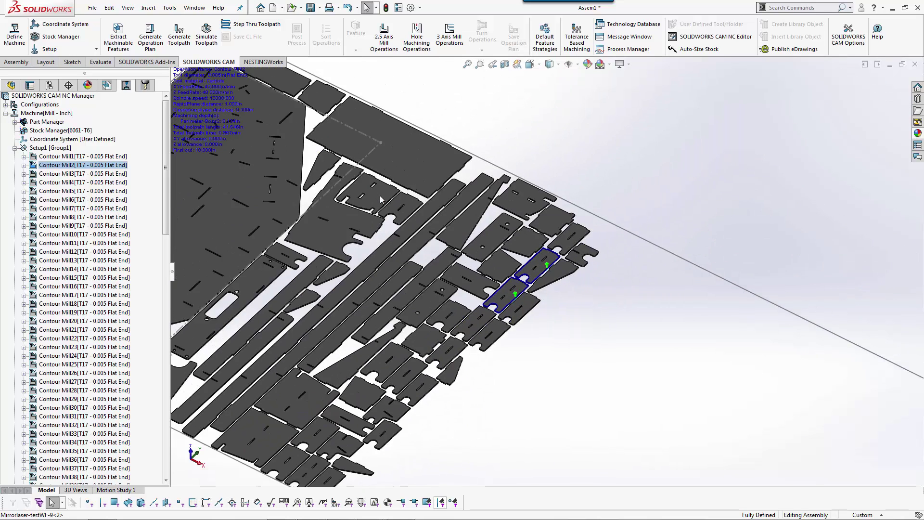
pyautogui.scroll(5, 380, 196)
pyautogui.scroll(3, 414, 190)
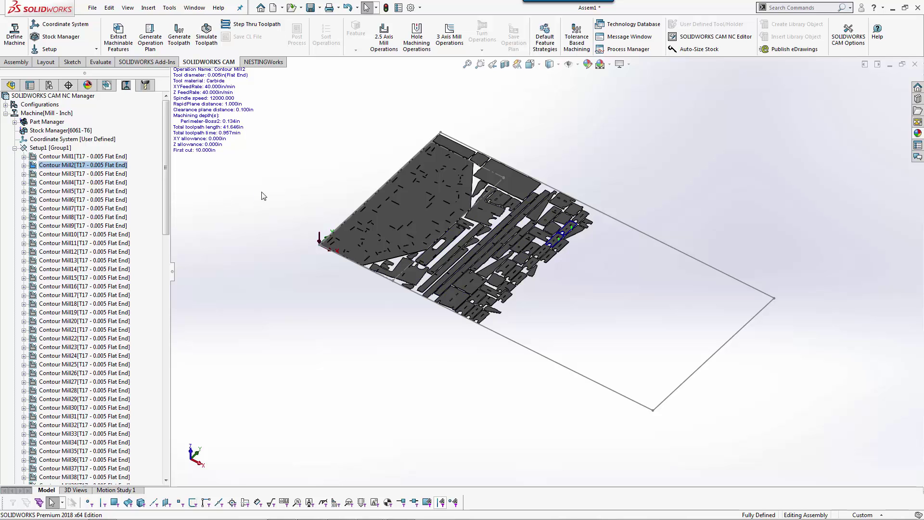
pyautogui.click(206, 35)
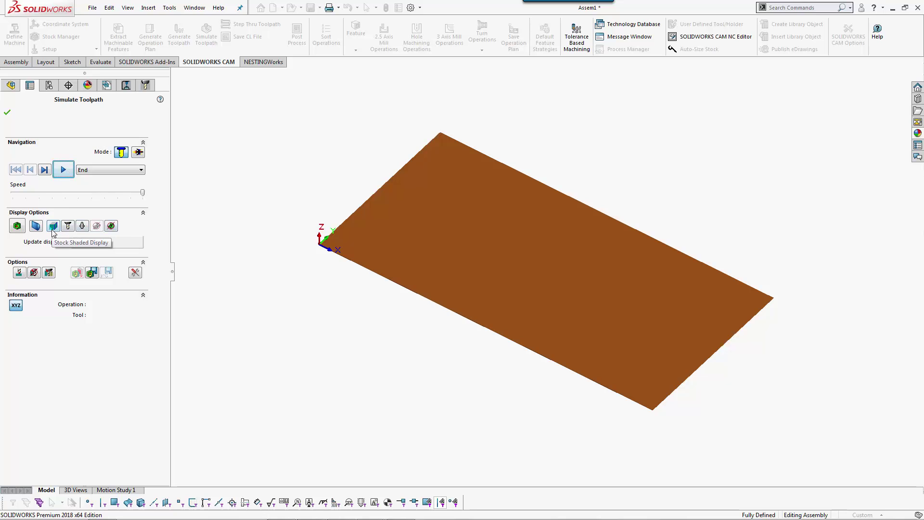
pyautogui.click(64, 170)
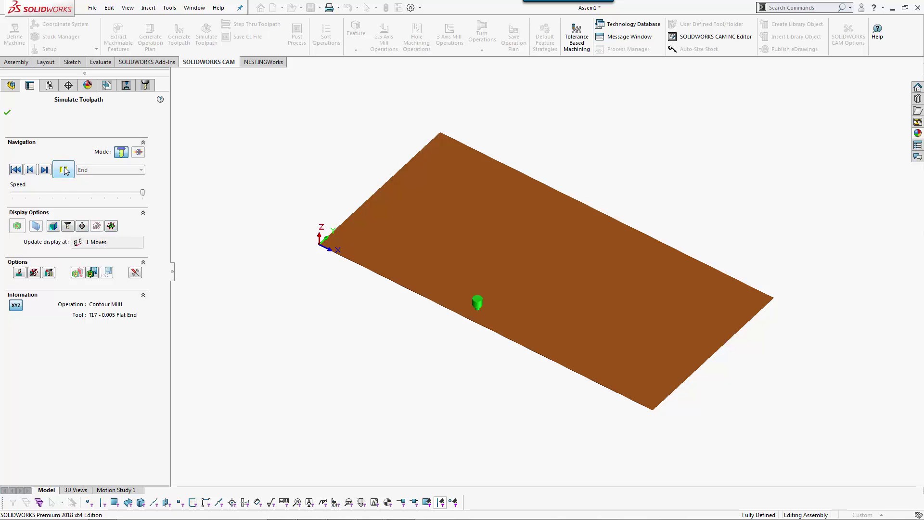
pyautogui.click(53, 226)
pyautogui.click(64, 291)
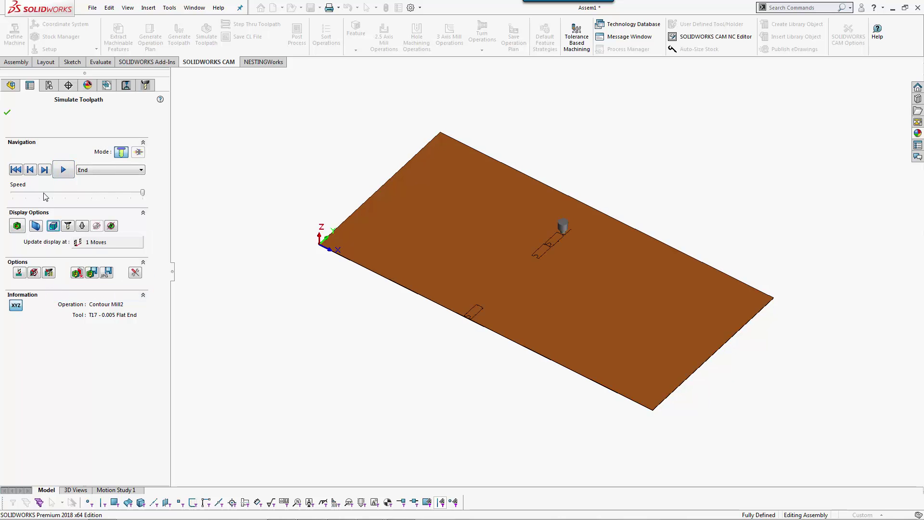
pyautogui.click(61, 174)
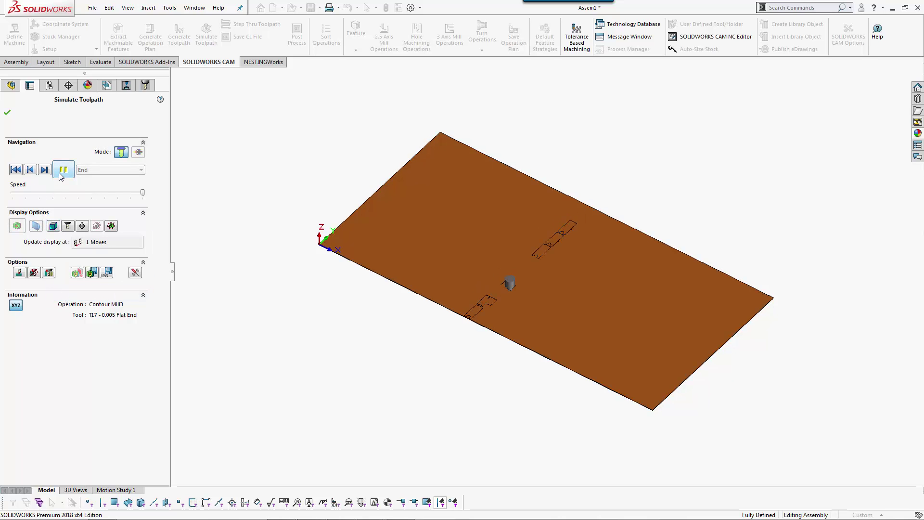
pyautogui.click(62, 174)
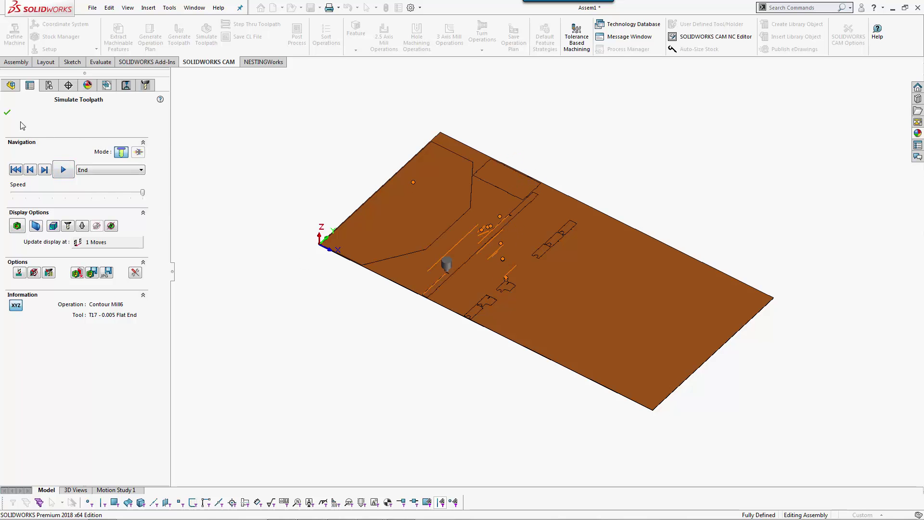
pyautogui.click(7, 113)
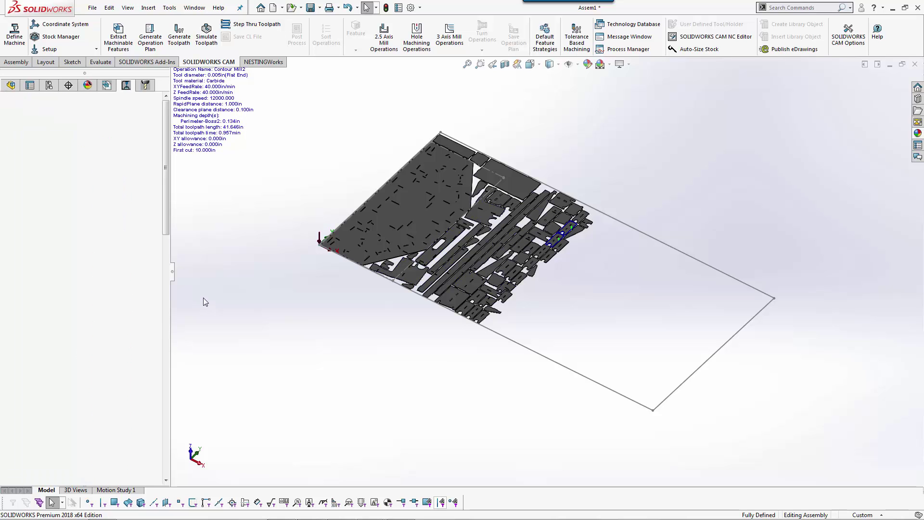
# - Switch to the CAM Feature Tree and expand laser-testWF-9 down to its Mill Part Setup1
pyautogui.click(97, 382)
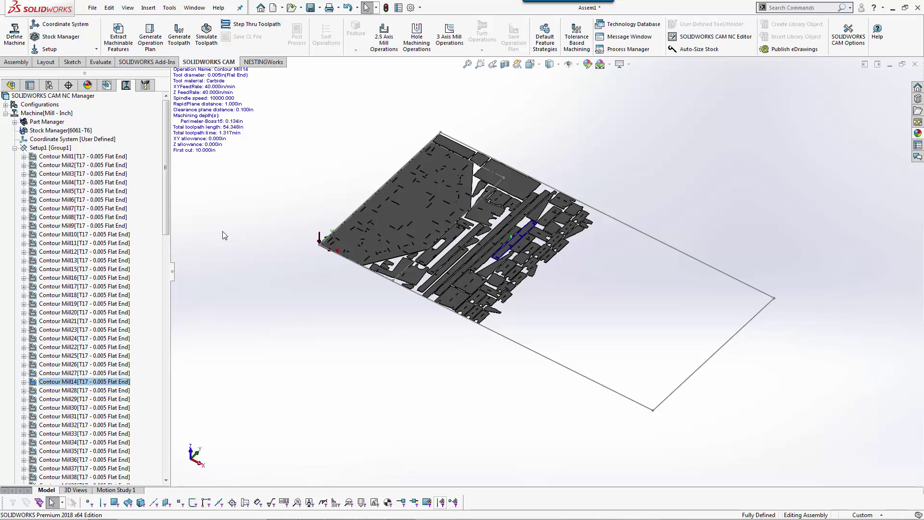
pyautogui.click(106, 86)
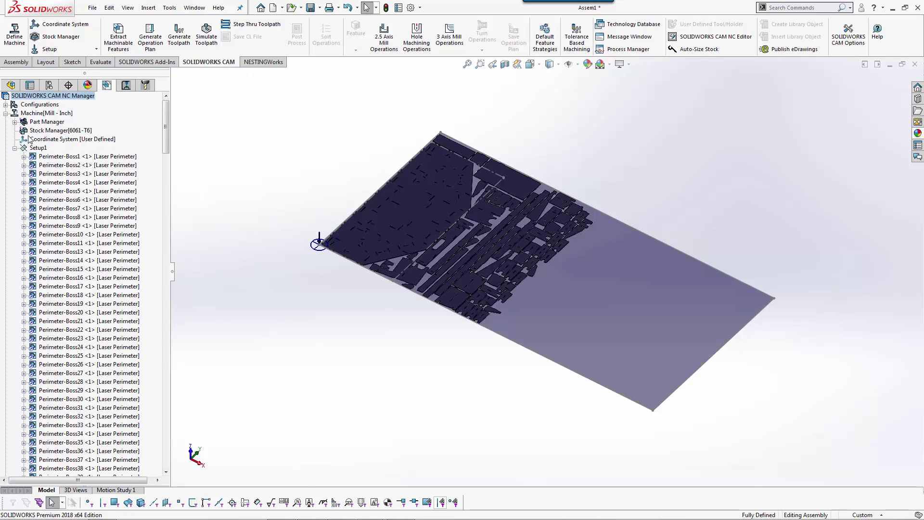
pyautogui.click(15, 122)
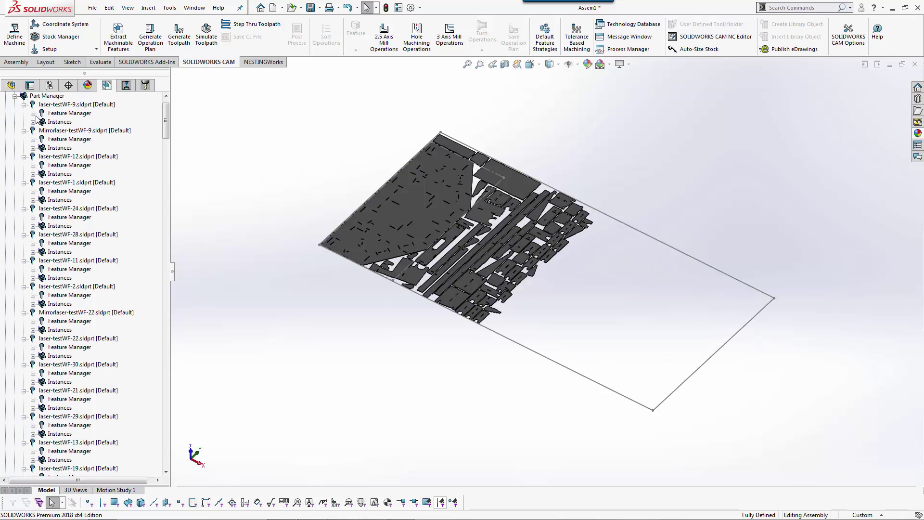
pyautogui.click(33, 113)
pyautogui.click(68, 114)
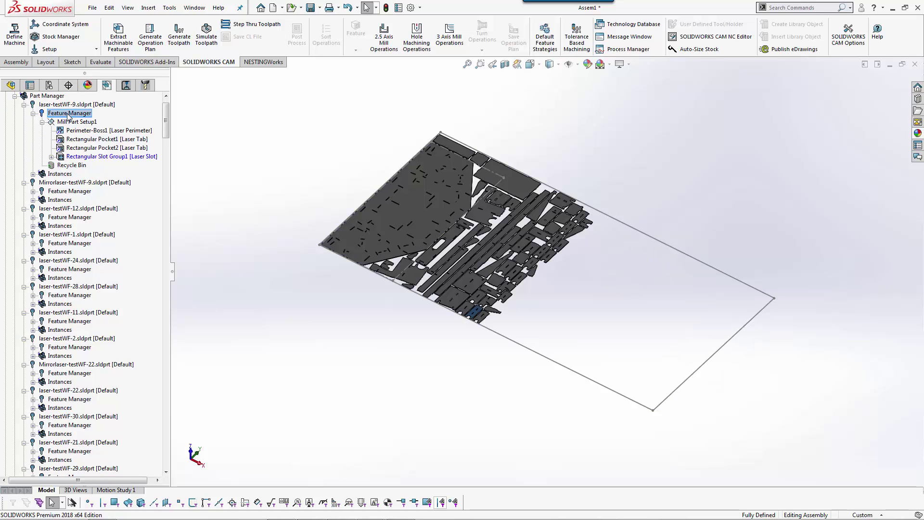
pyautogui.scroll(-10, 479, 313)
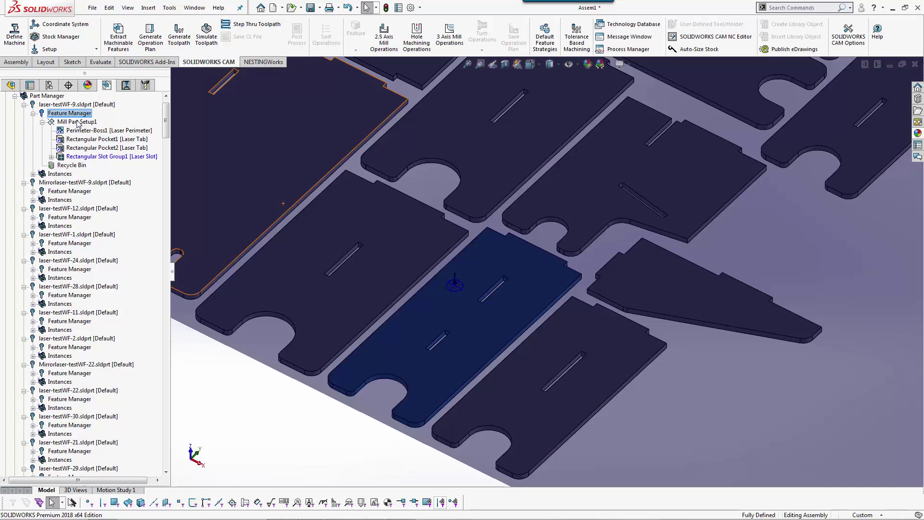
# - Create a 2.5 Axis feature from laser-testWF-9's two inner-loop slots with end condition Upto Stock
pyautogui.rightClick(75, 122)
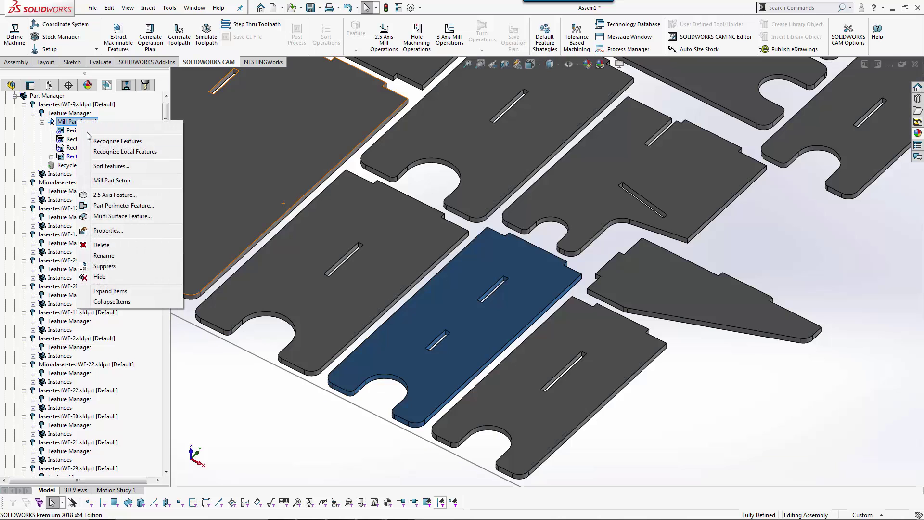
pyautogui.click(107, 195)
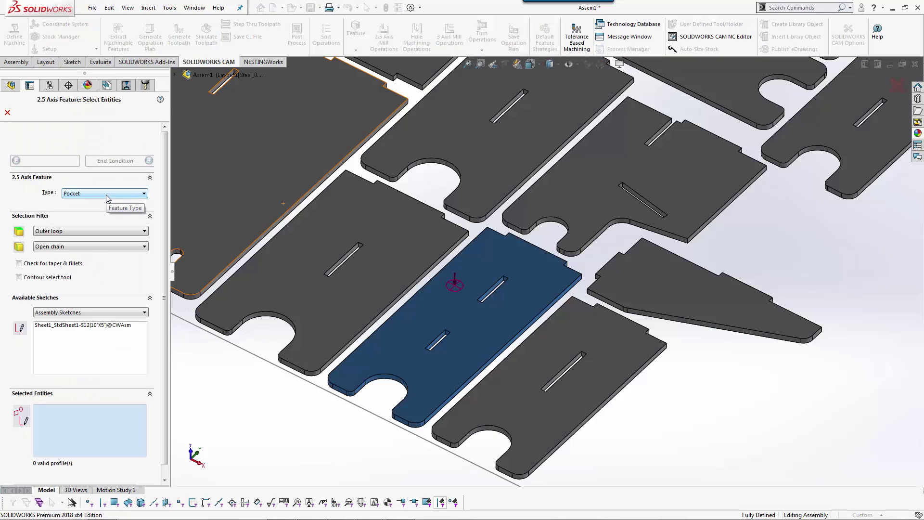
pyautogui.click(81, 232)
pyautogui.click(77, 246)
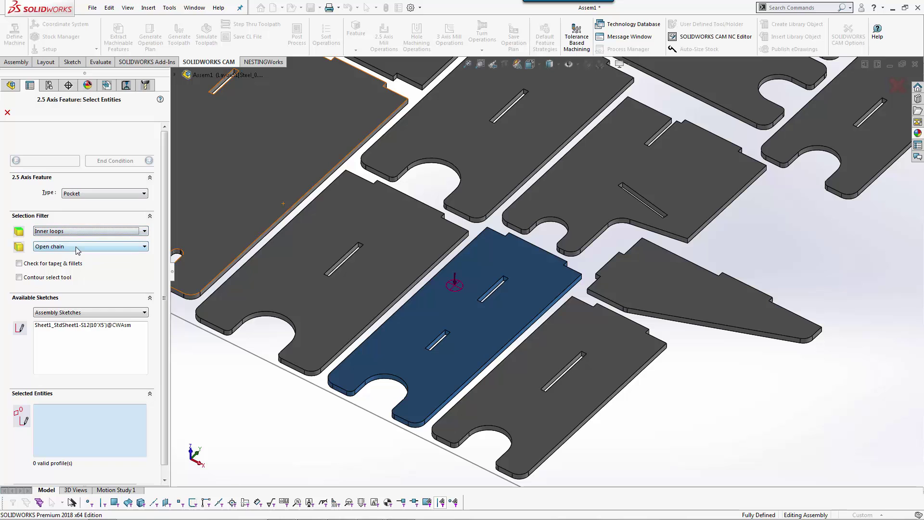
pyautogui.click(476, 357)
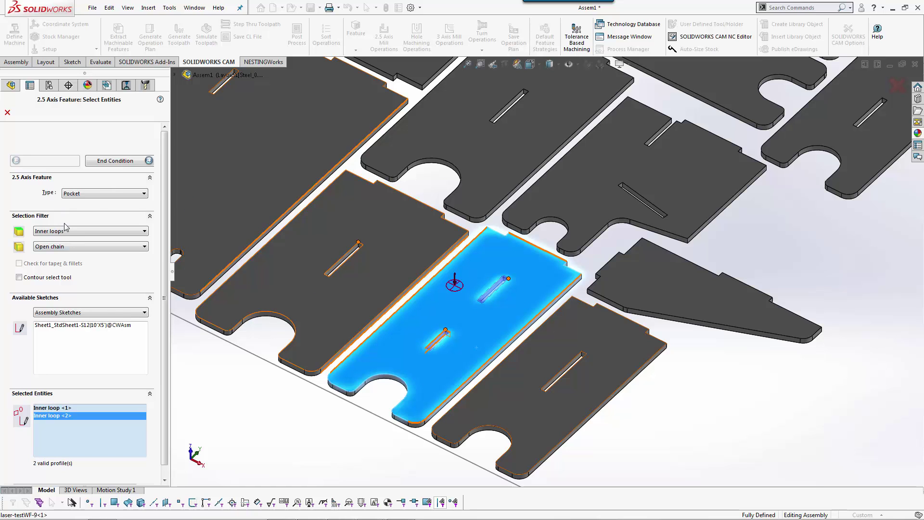
pyautogui.click(119, 162)
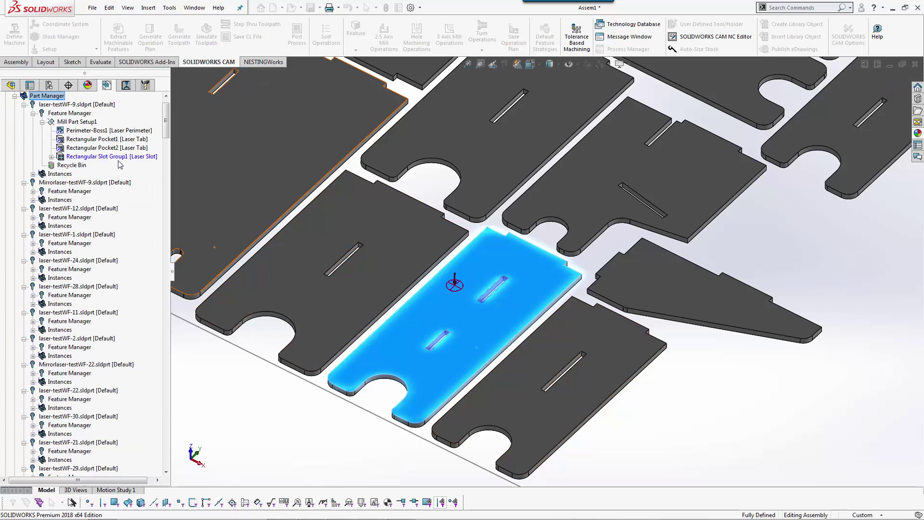
pyautogui.click(71, 280)
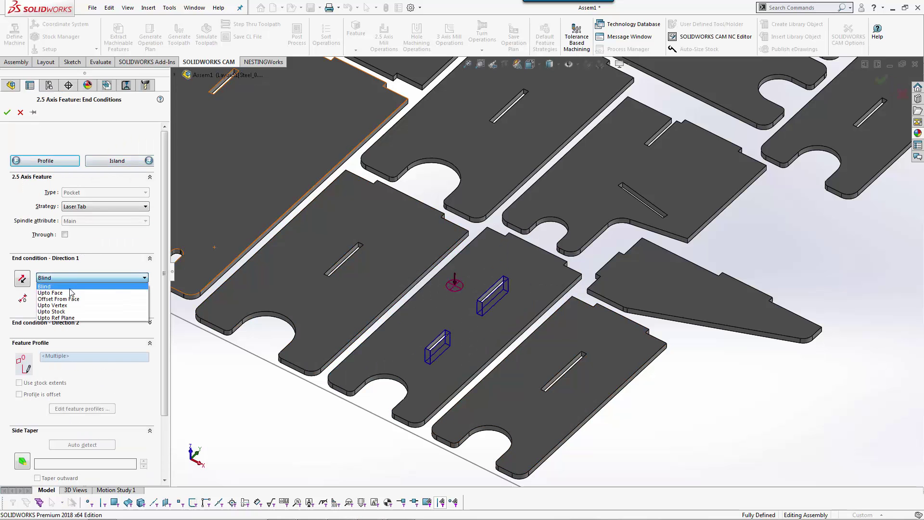
pyautogui.click(71, 315)
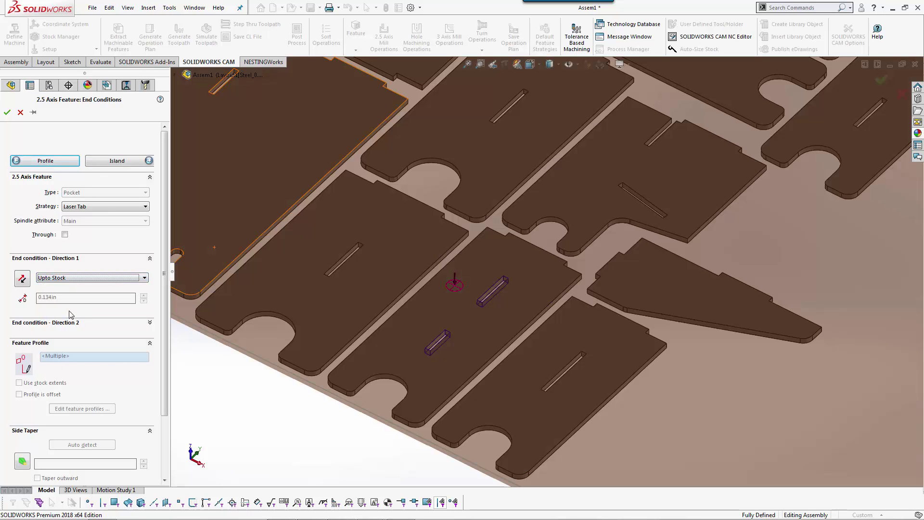
pyautogui.click(7, 112)
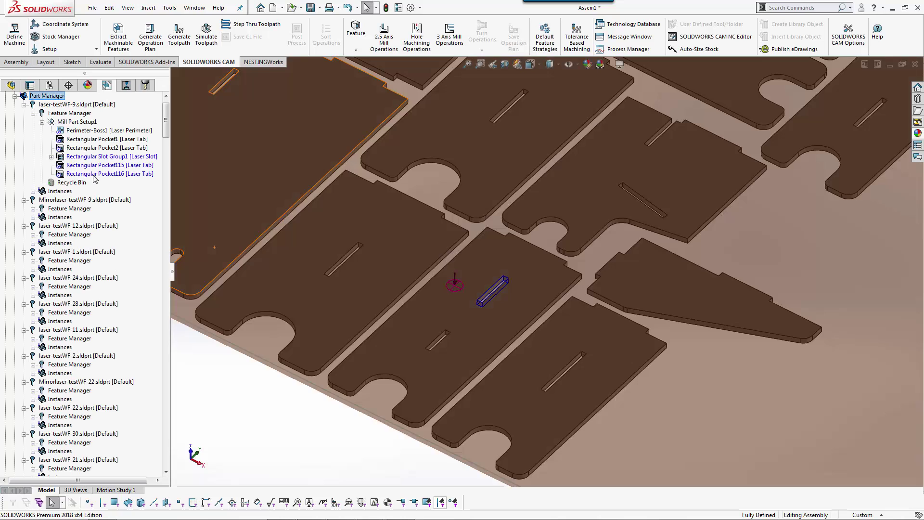
# - Preview Rectangular Pocket116 and Pocket115, then collapse the Part Manager branches
pyautogui.click(96, 174)
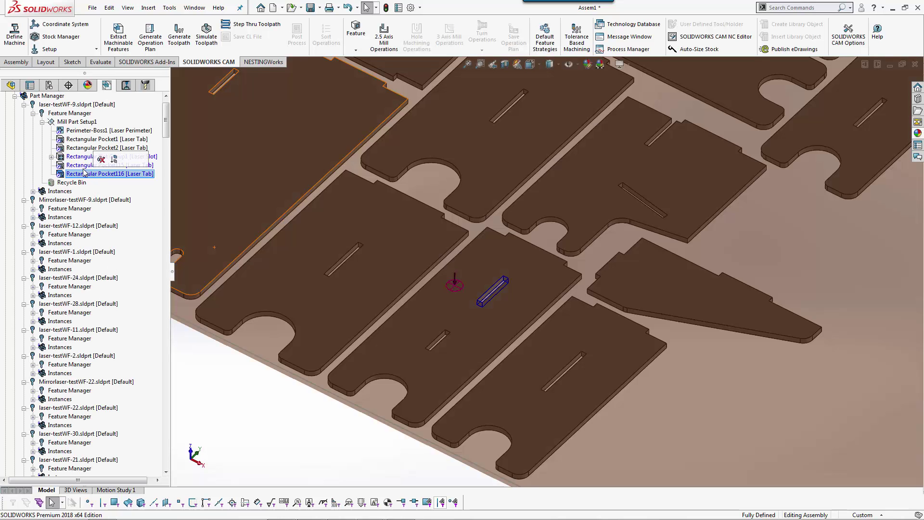
pyautogui.click(85, 165)
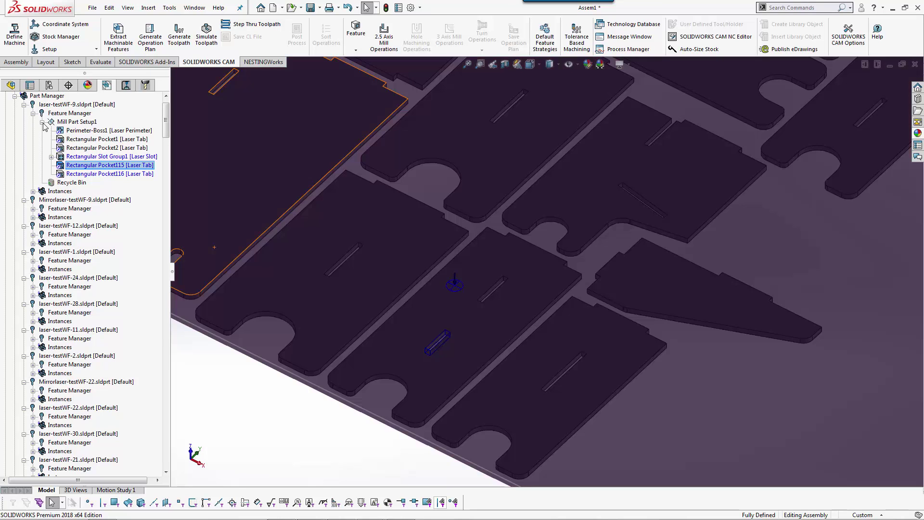
pyautogui.click(42, 122)
pyautogui.click(33, 113)
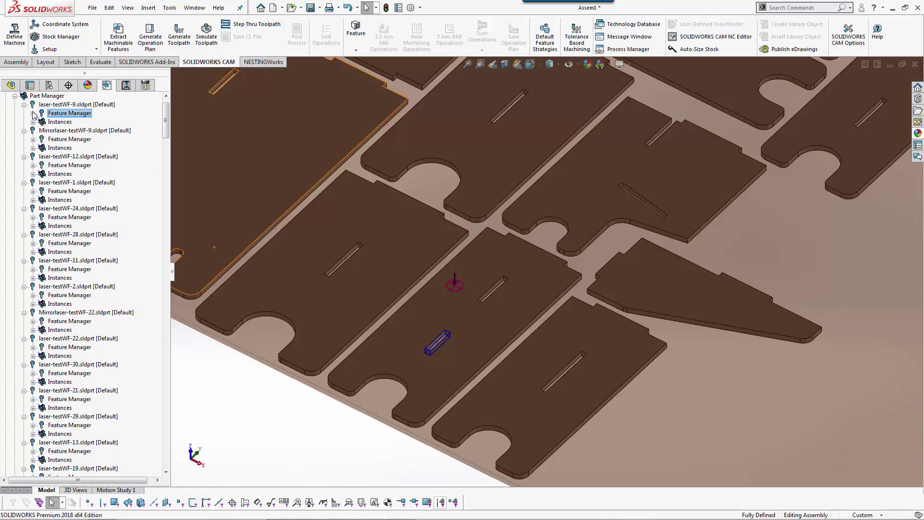
pyautogui.click(23, 104)
pyautogui.click(15, 96)
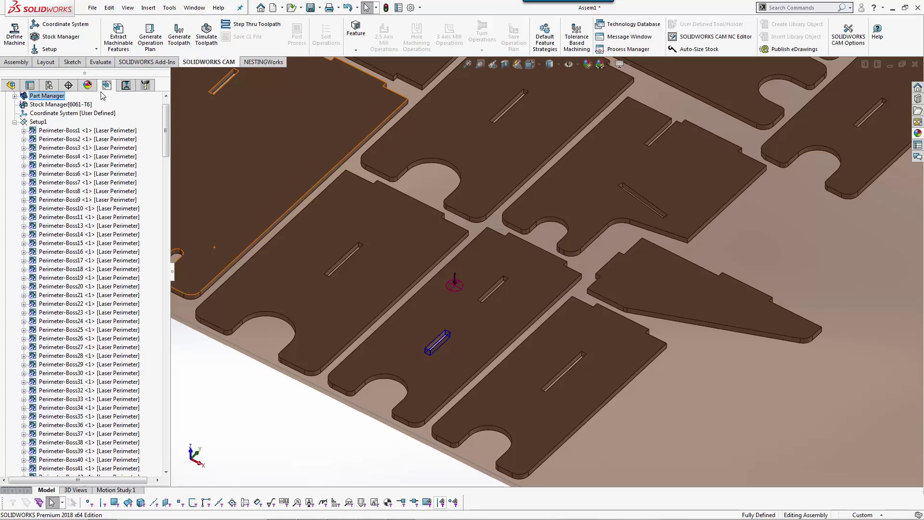
# - Show the CAM Operation Tree with Setup1's Contour Mill operations and select the Machine
pyautogui.click(126, 85)
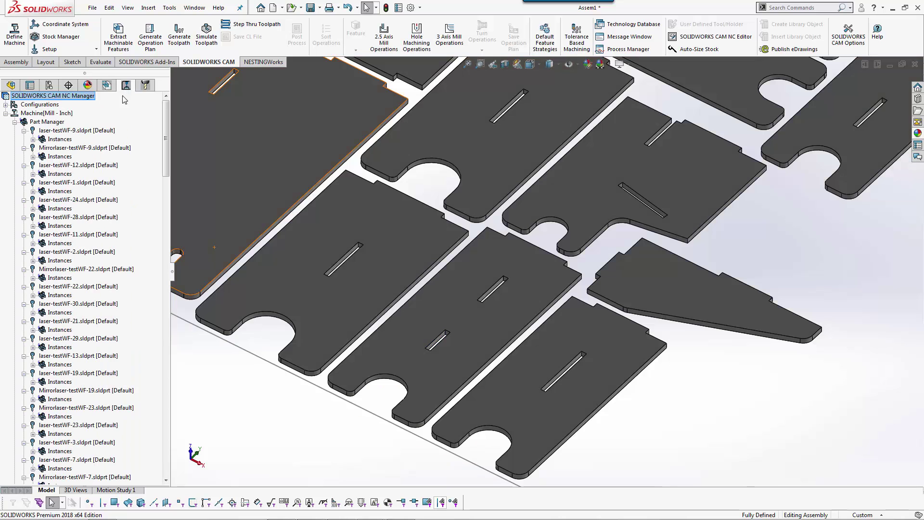
pyautogui.click(15, 122)
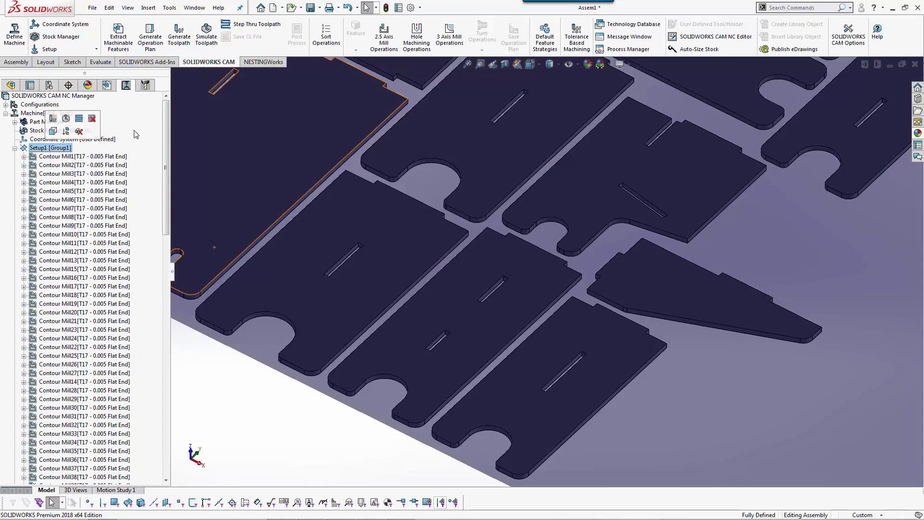
pyautogui.click(45, 148)
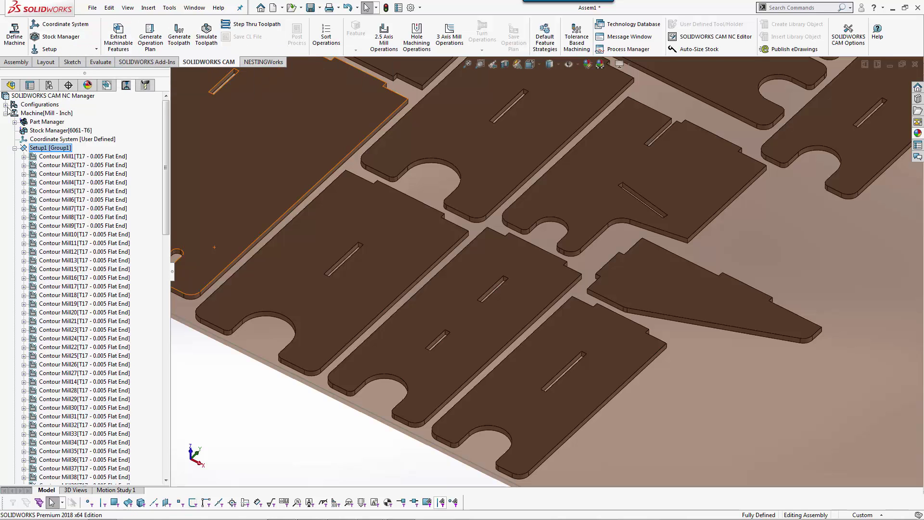
pyautogui.click(71, 114)
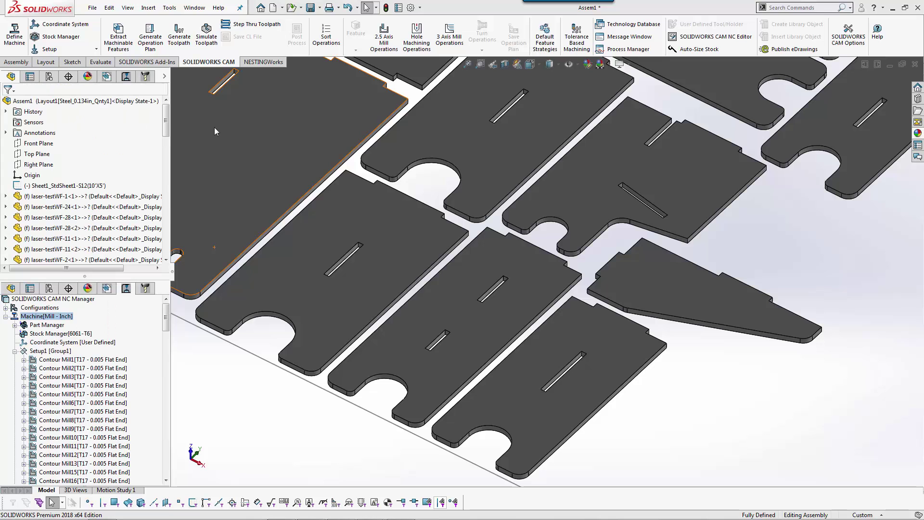
# - Set ANILAM_6000M as the machine's active post processor
pyautogui.click(300, 87)
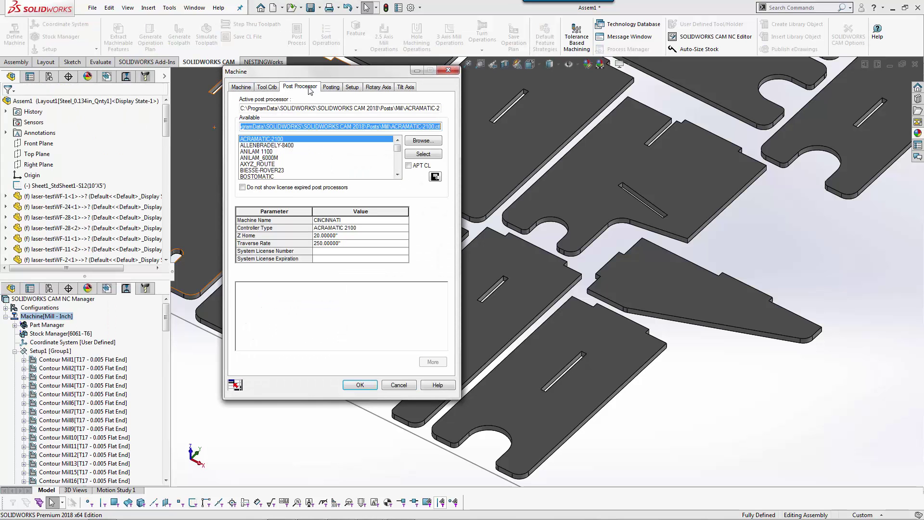
pyautogui.click(273, 158)
pyautogui.click(423, 154)
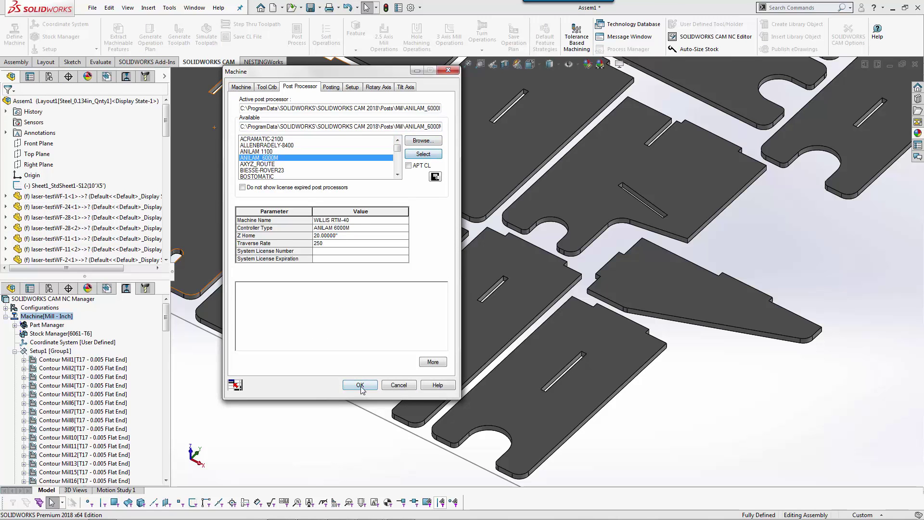
pyautogui.click(358, 385)
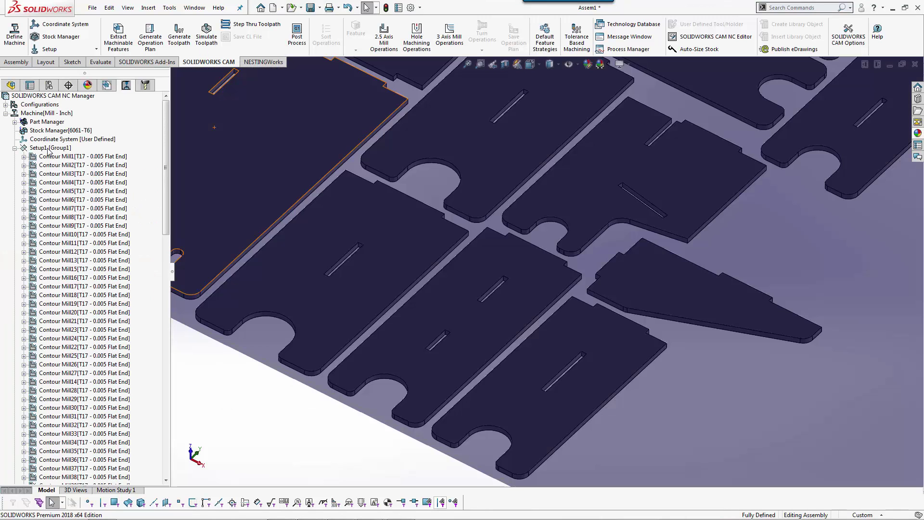
# - Start posting Setup1, cancel saving the output file, and zoom to fit the sheet
pyautogui.click(50, 147)
pyautogui.click(297, 35)
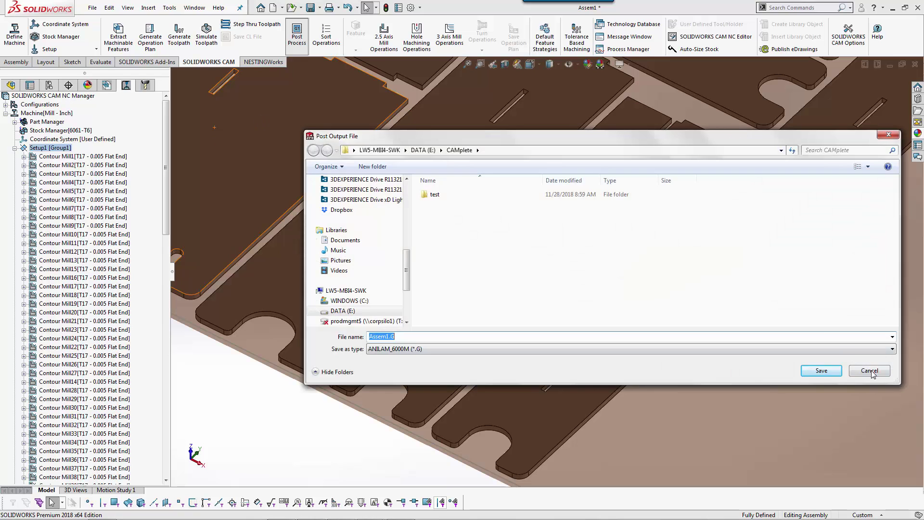
pyautogui.click(870, 371)
pyautogui.press('f')
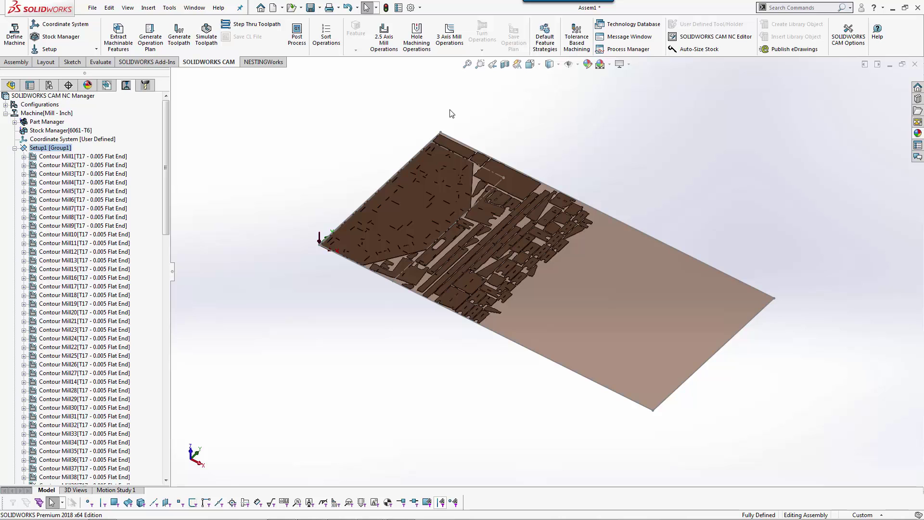
# - Open laser-testWF-1 from the FeatureManager tree, fit it in view, then close it
pyautogui.click(11, 84)
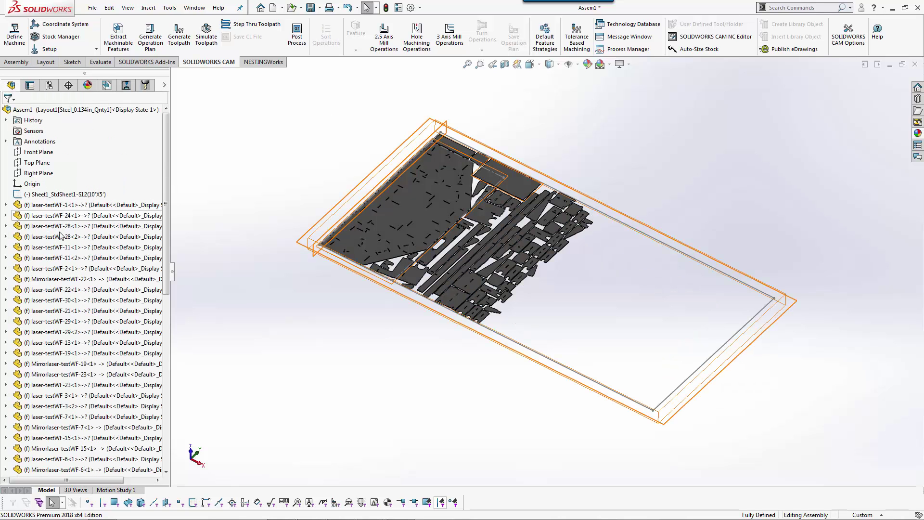
pyautogui.click(150, 300)
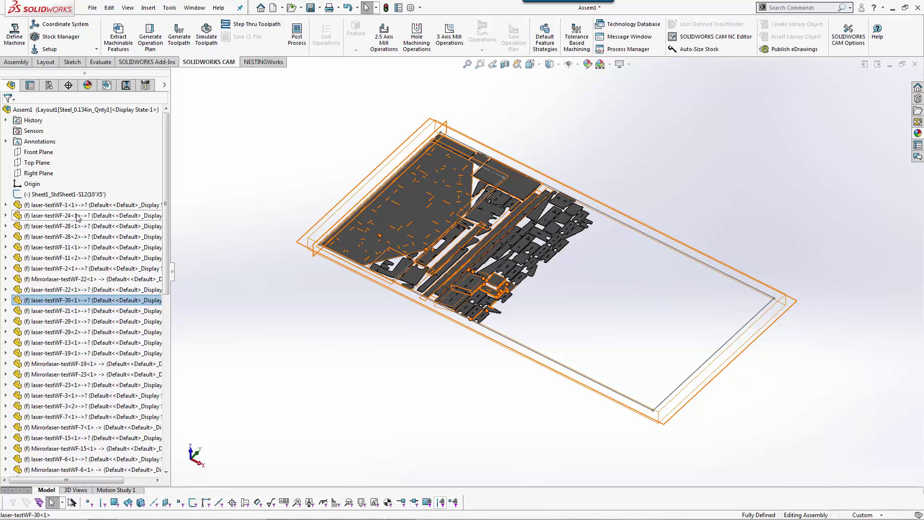
pyautogui.click(88, 206)
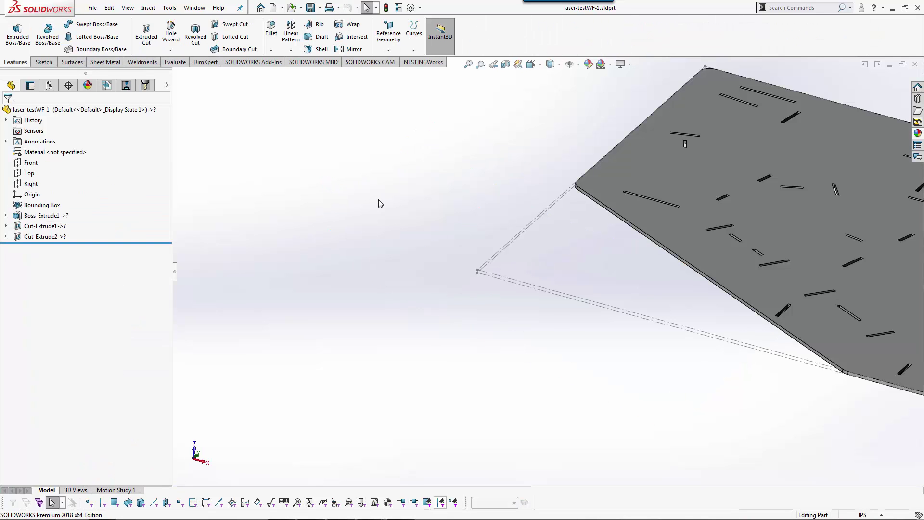
pyautogui.press('f')
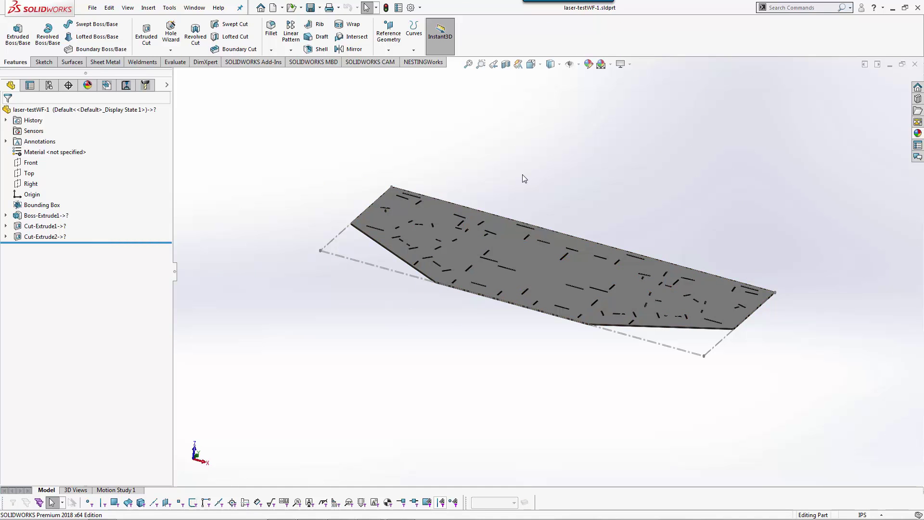
pyautogui.click(914, 64)
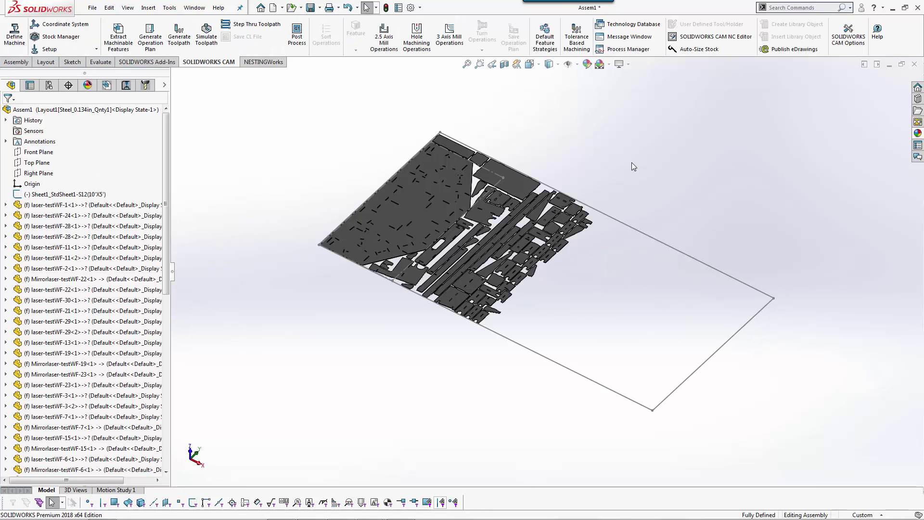